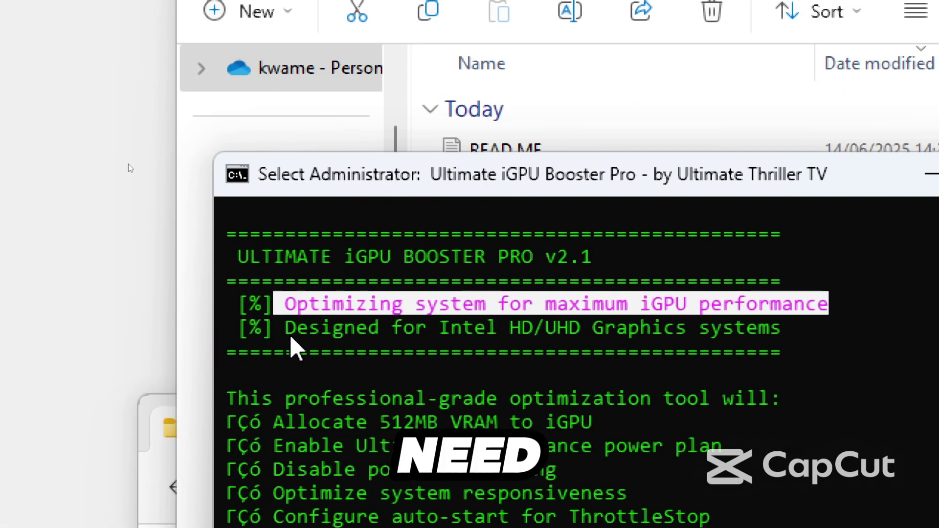
Highlight the script's description and completion messages, then lower the CPU Core offset to -42.0 mV
{"action": "left_click_drag", "start_coordinate": [289, 334], "coordinate": [595, 327]}
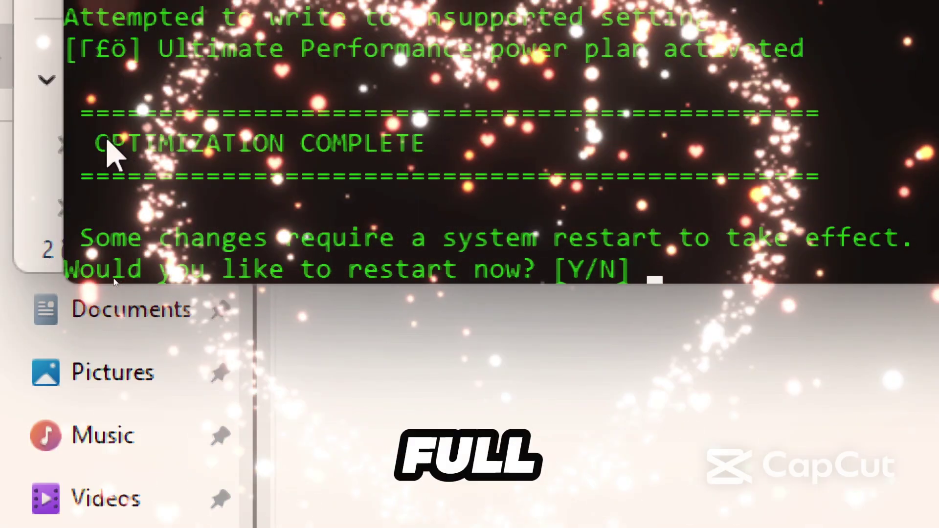
{"action": "left_click_drag", "start_coordinate": [94, 142], "coordinate": [377, 161]}
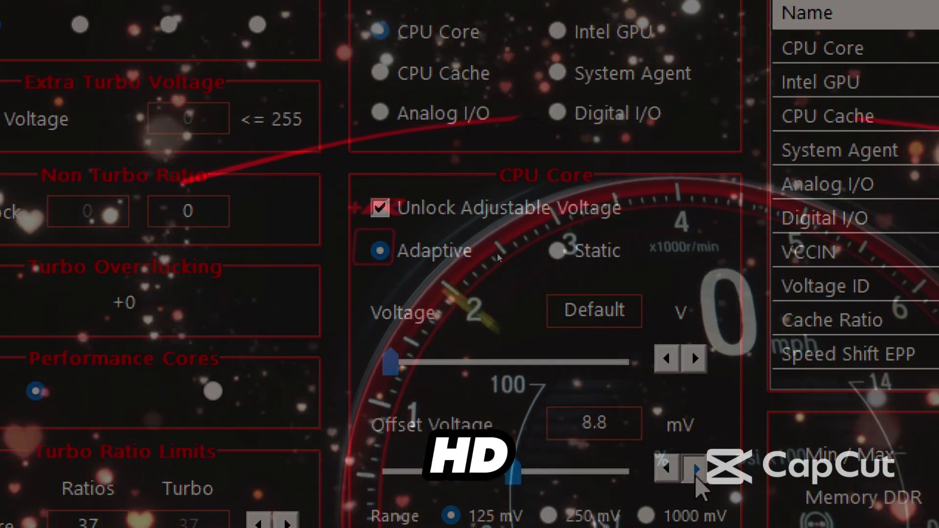
{"action": "left_click_drag", "start_coordinate": [507, 471], "coordinate": [470, 471]}
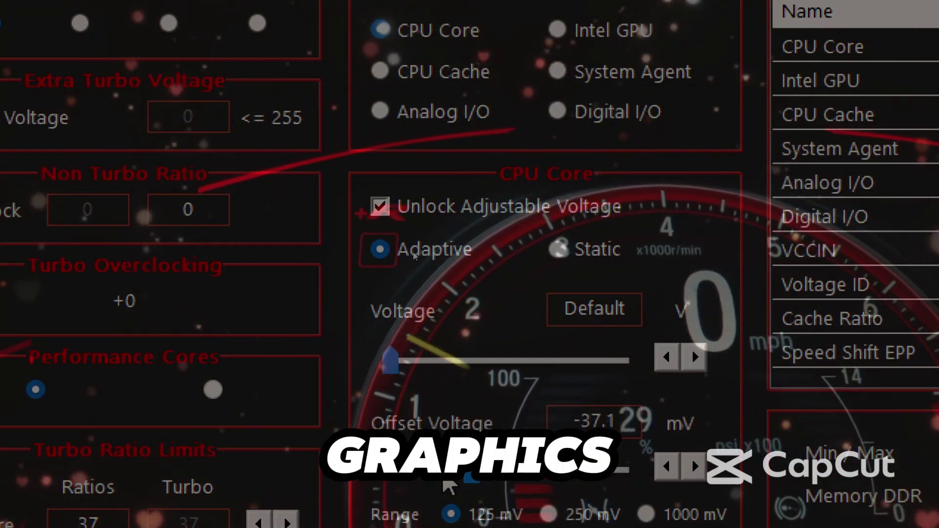
{"action": "left_click", "coordinate": [666, 467]}
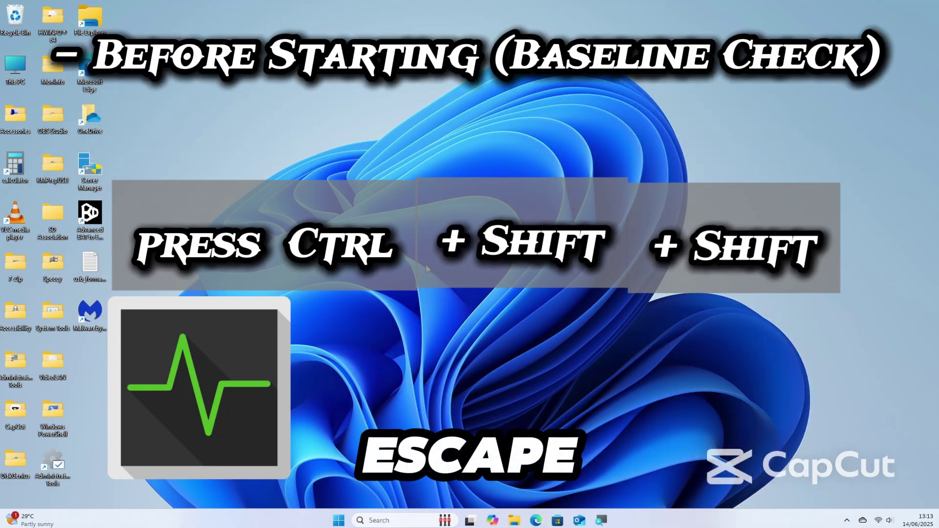
Show Task Manager's GPU 0 Intel HD Graphics 4600 page, widened to reveal driver 20.19.15.4835
{"action": "key", "text": "ctrl+shift+Escape"}
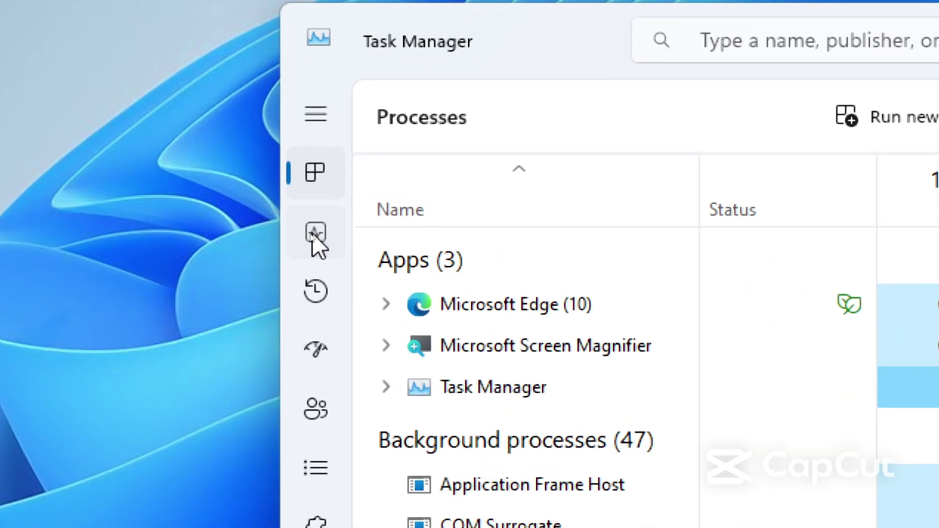
{"action": "left_click", "coordinate": [313, 236]}
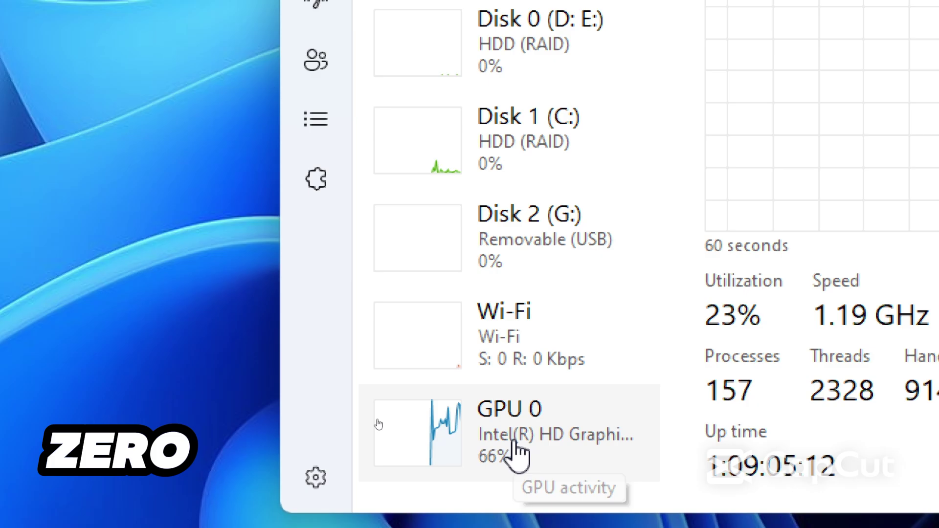
{"action": "left_click", "coordinate": [517, 454]}
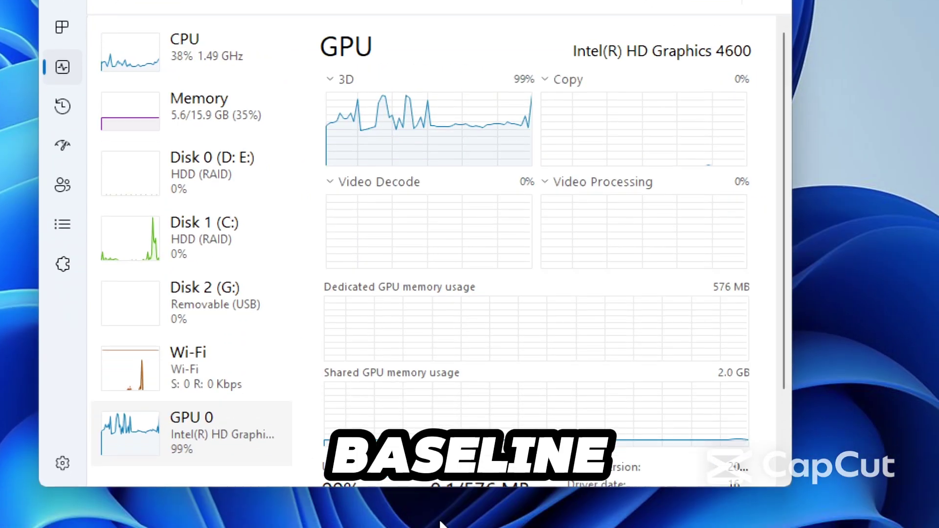
{"action": "scroll", "coordinate": [427, 414], "scroll_direction": "down", "scroll_amount": 3}
{"action": "scroll", "coordinate": [436, 411], "scroll_direction": "down", "scroll_amount": 1}
{"action": "left_click_drag", "start_coordinate": [792, 403], "coordinate": [938, 391]}
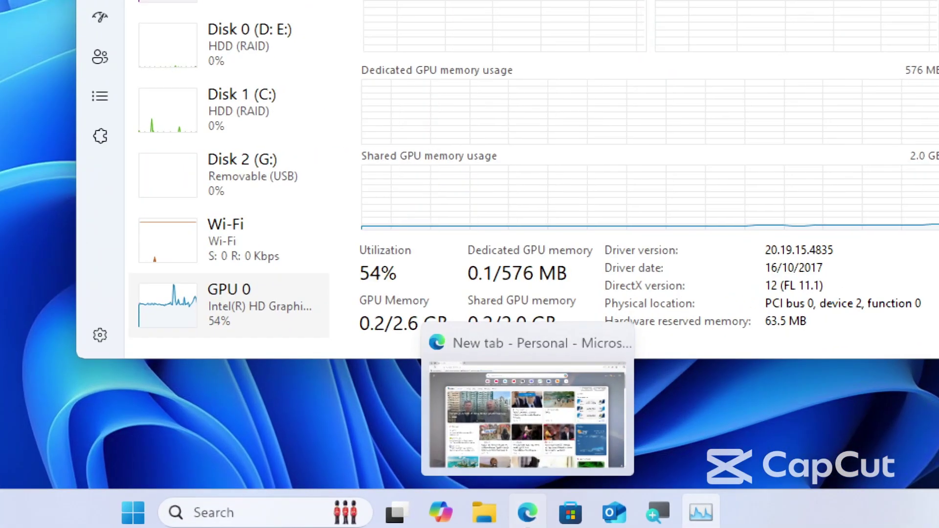
{"action": "left_click", "coordinate": [527, 416]}
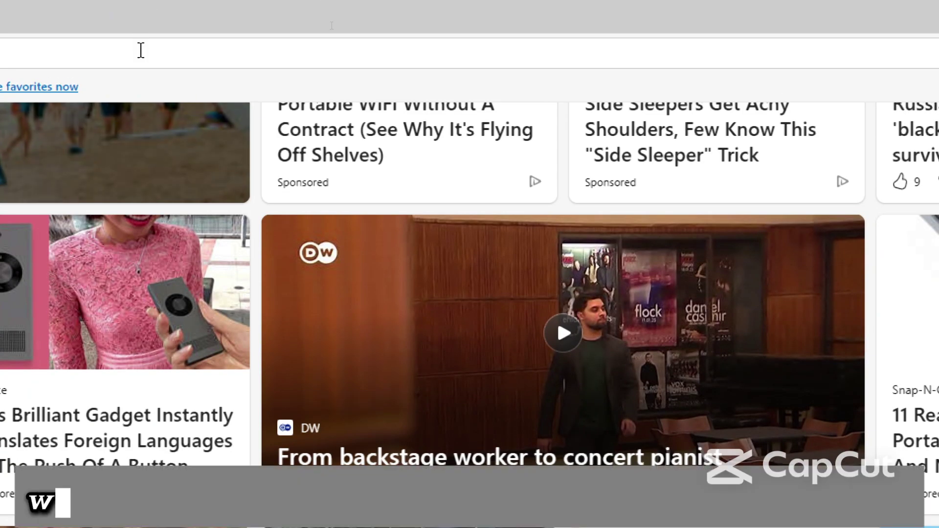
{"action": "left_click", "coordinate": [141, 50]}
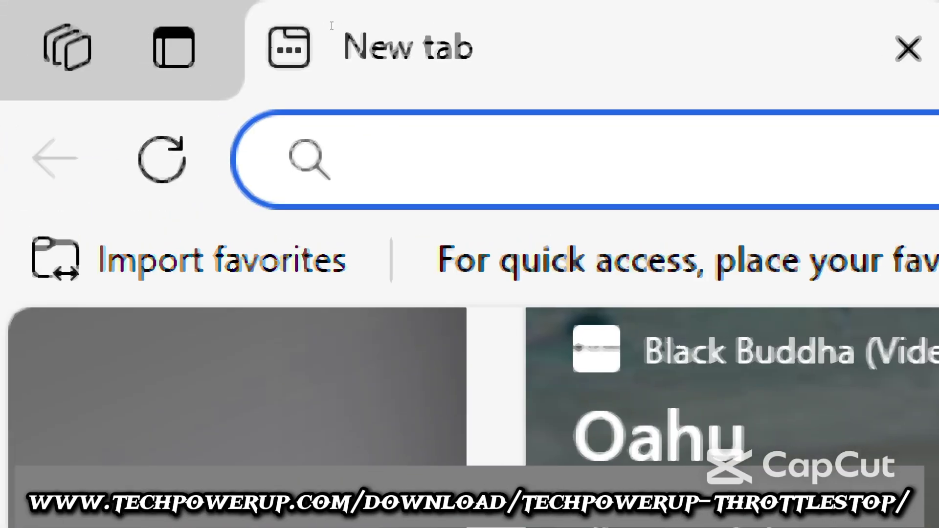
{"action": "type", "text": "www.techpowe"}
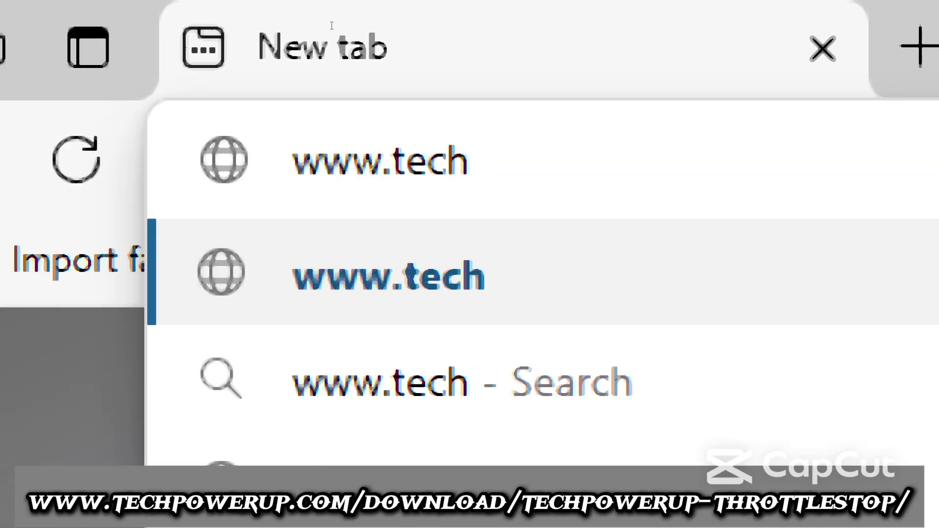
{"action": "type", "text": "rup.com"}
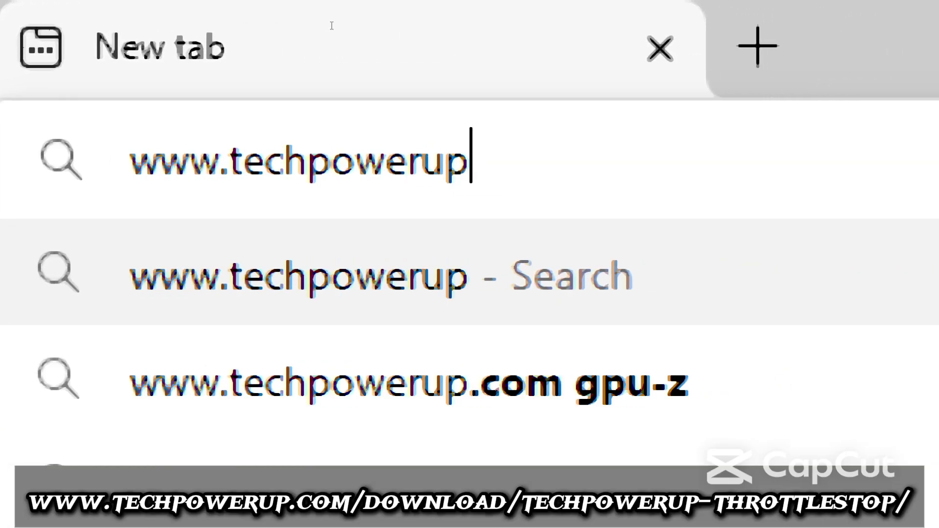
{"action": "type", "text": "/downloa"}
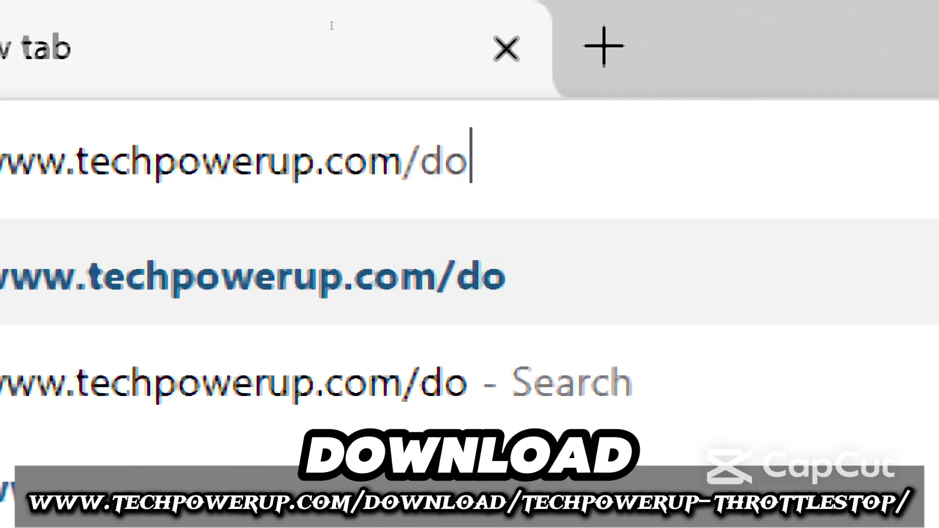
{"action": "type", "text": "d/tec"}
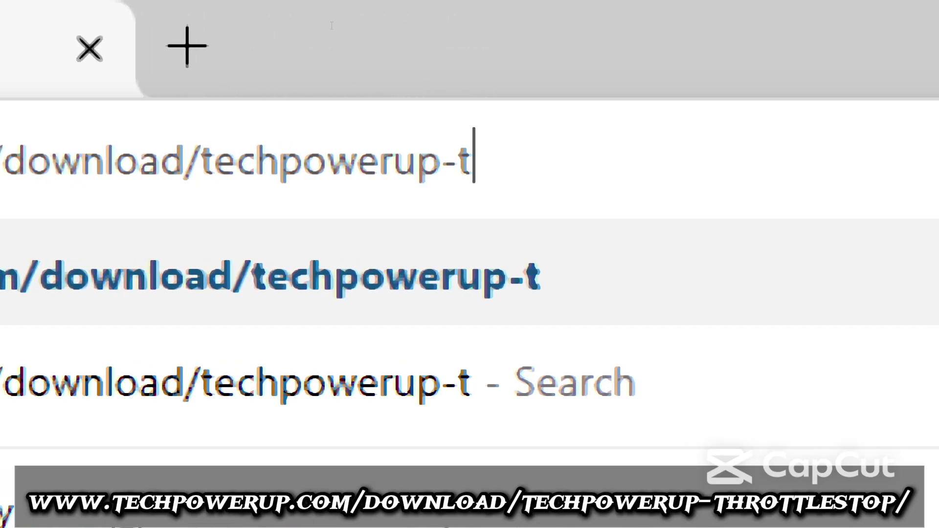
{"action": "type", "text": "ttlest"}
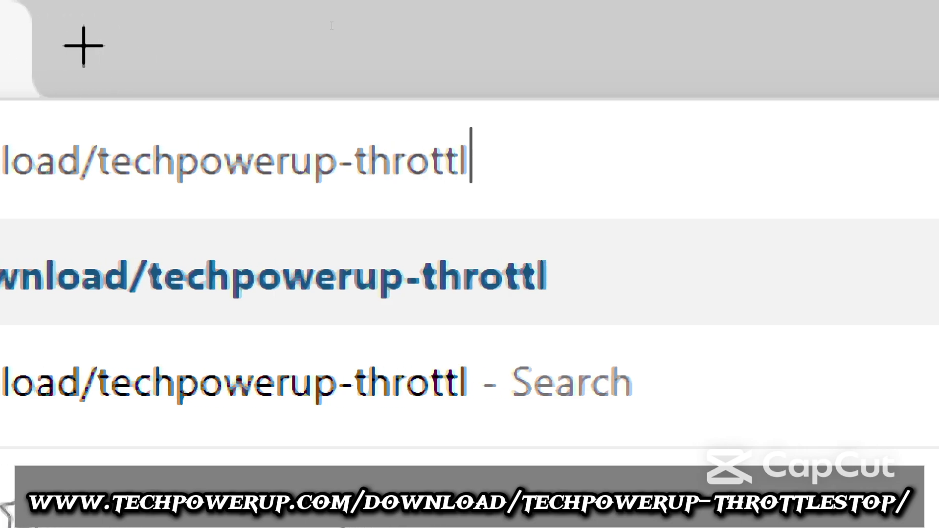
{"action": "type", "text": "op"}
{"action": "key", "text": "Return"}
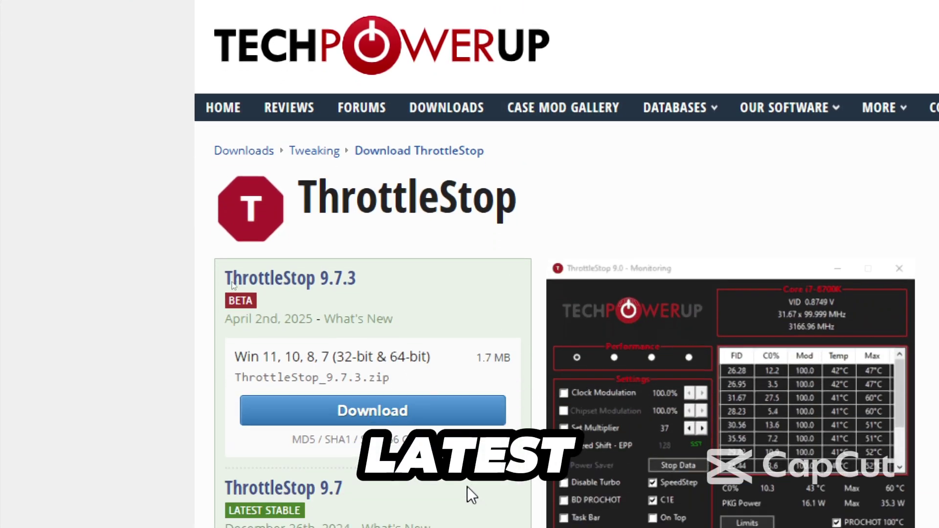
Download ThrottleStop 9.7 from the TechPowerUp US-3 server
{"action": "scroll", "coordinate": [469, 489], "scroll_direction": "down", "scroll_amount": 4}
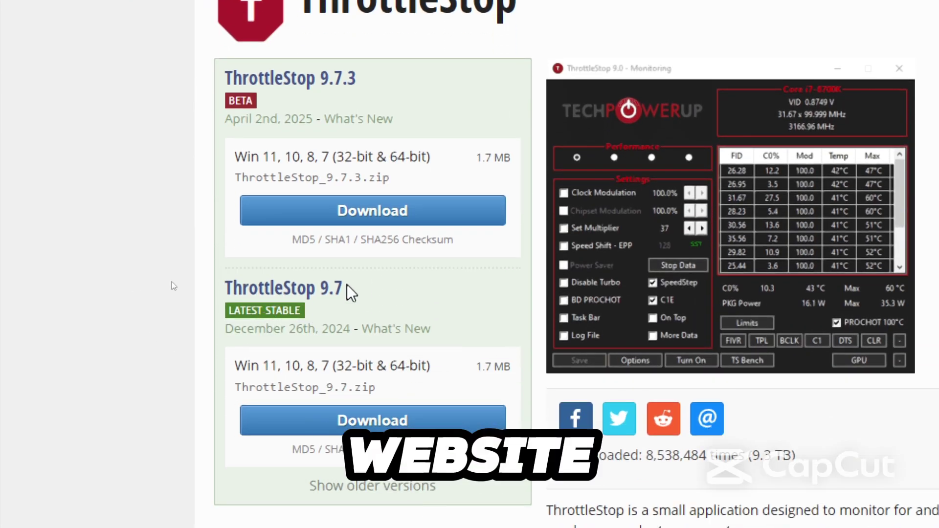
{"action": "left_click", "coordinate": [367, 424]}
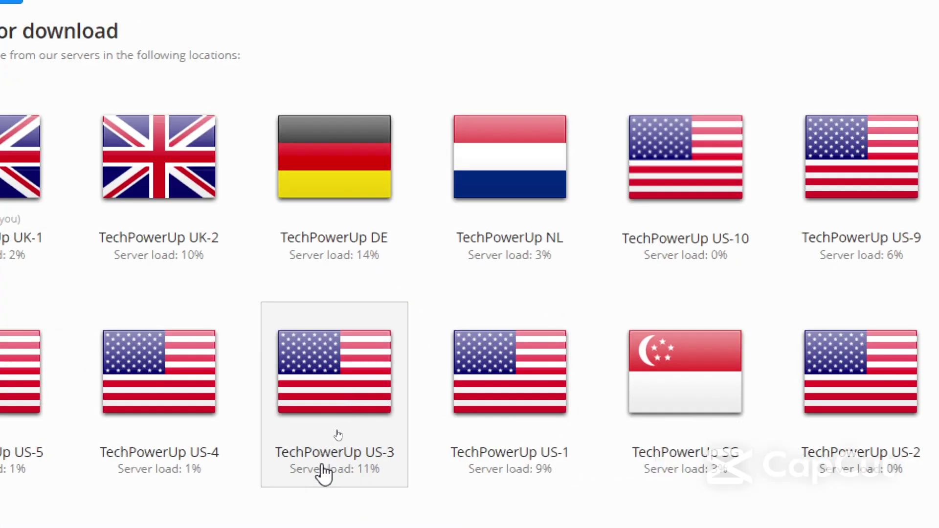
{"action": "left_click", "coordinate": [322, 469]}
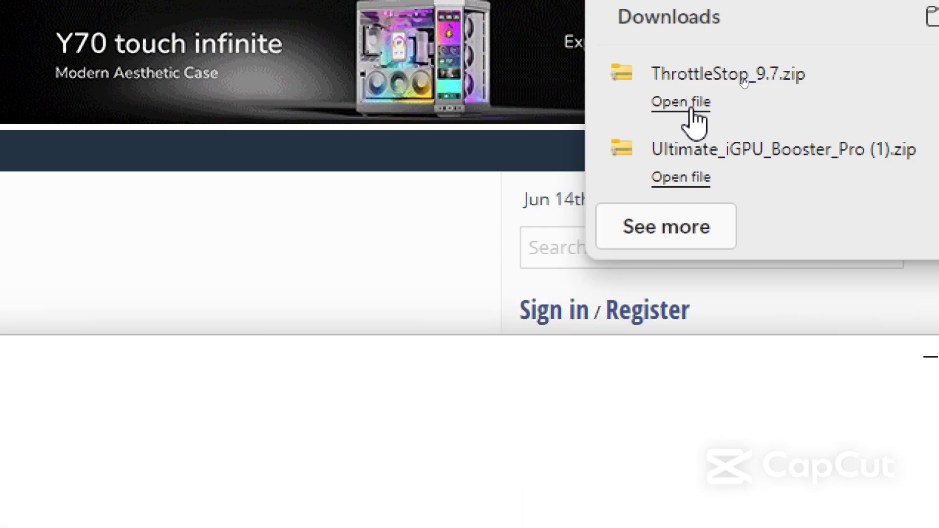
Extract all files from ThrottleStop_9.7.zip
{"action": "left_click", "coordinate": [681, 102]}
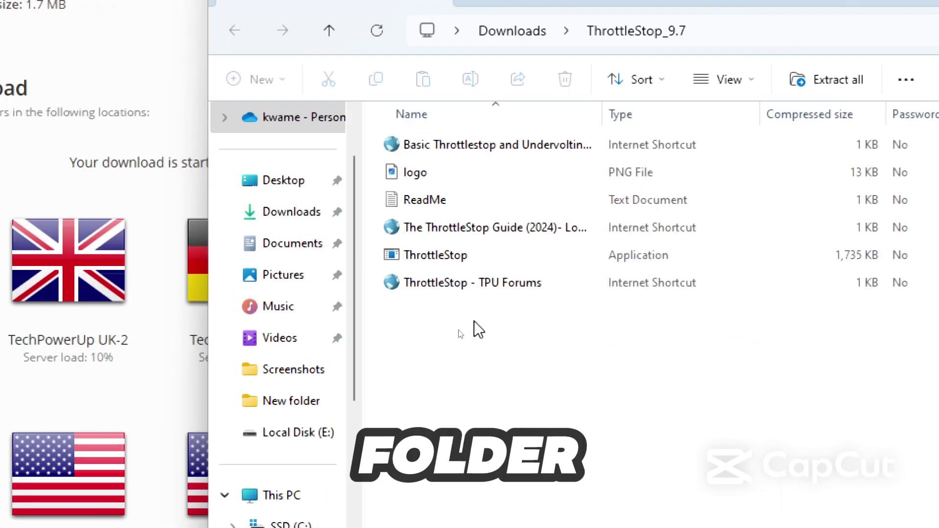
{"action": "right_click", "coordinate": [474, 321]}
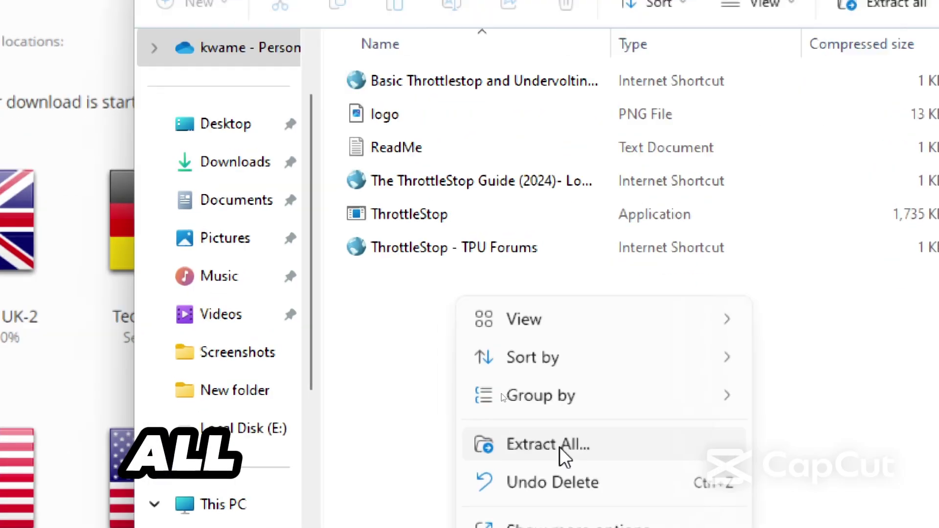
{"action": "left_click", "coordinate": [561, 448]}
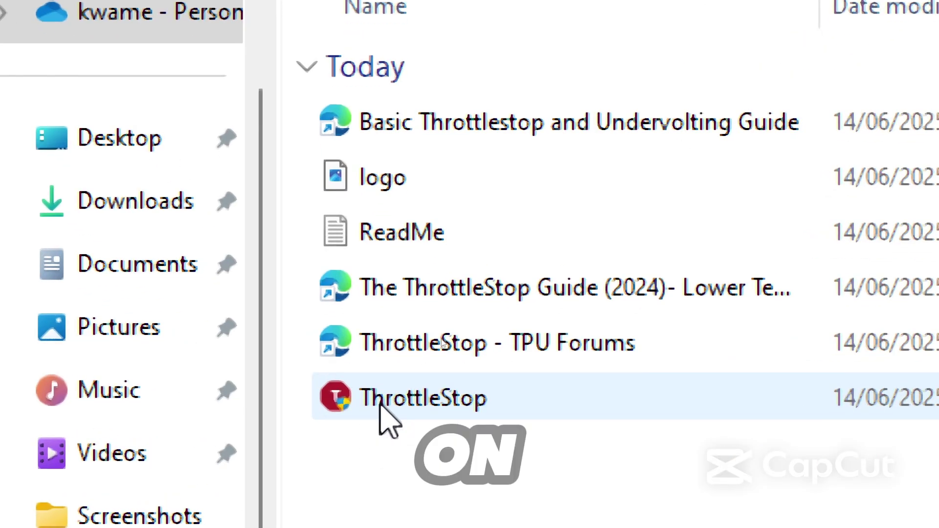
Run ThrottleStop.exe as administrator from the extracted folder
{"action": "left_click", "coordinate": [380, 403]}
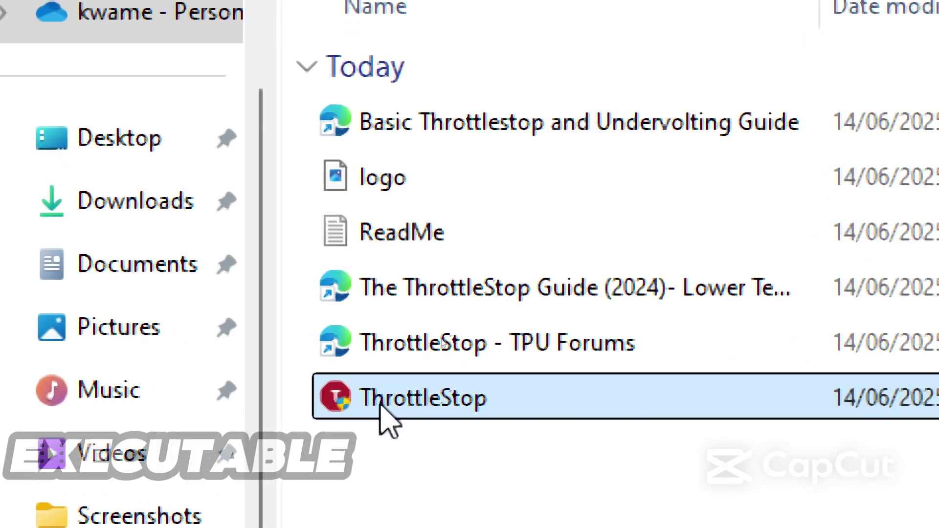
{"action": "right_click", "coordinate": [381, 404]}
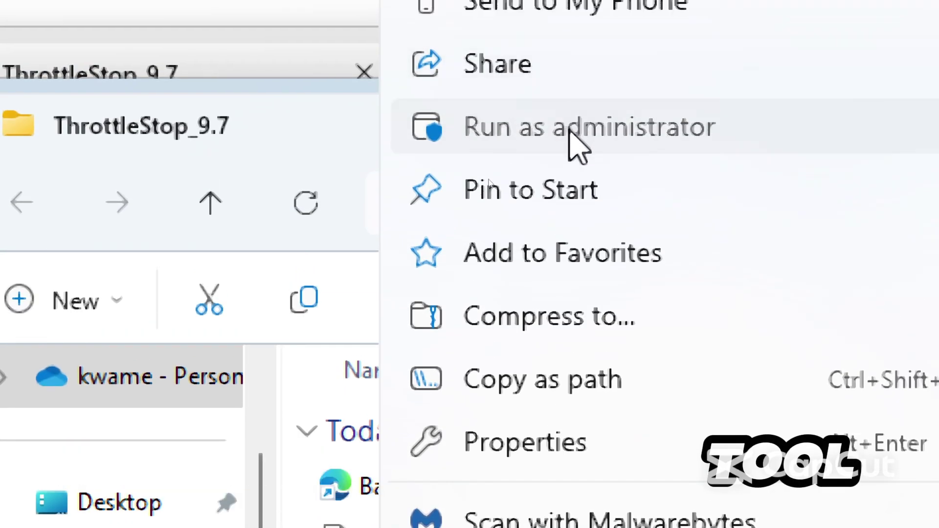
{"action": "left_click", "coordinate": [570, 128]}
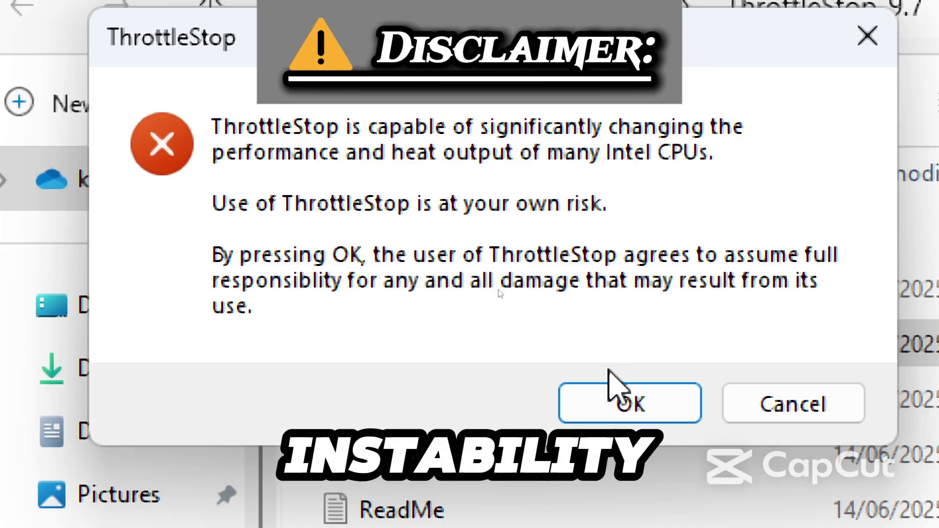
Confirm the ThrottleStop disclaimer with OK to reach the main window
{"action": "left_click", "coordinate": [618, 407]}
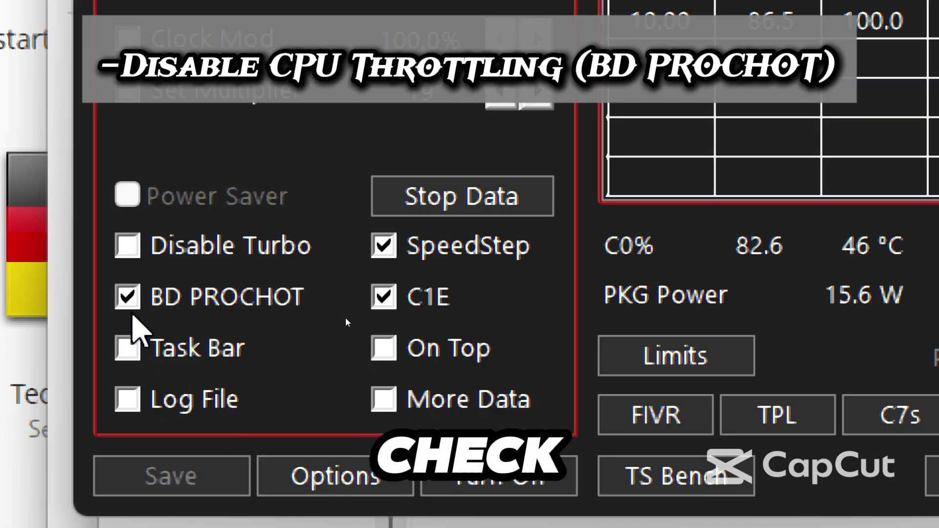
Uncheck BD PROCHOT in ThrottleStop's main window
{"action": "left_click", "coordinate": [126, 303]}
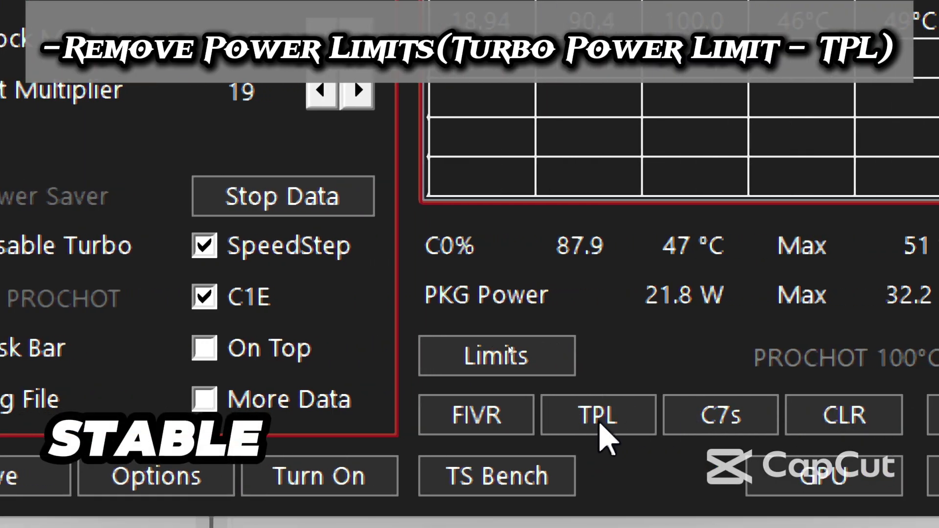
In TPL, unlock and set PL1 and PL2 to 55, Turbo Time Limit to 28, and clamp PL2
{"action": "left_click", "coordinate": [598, 424]}
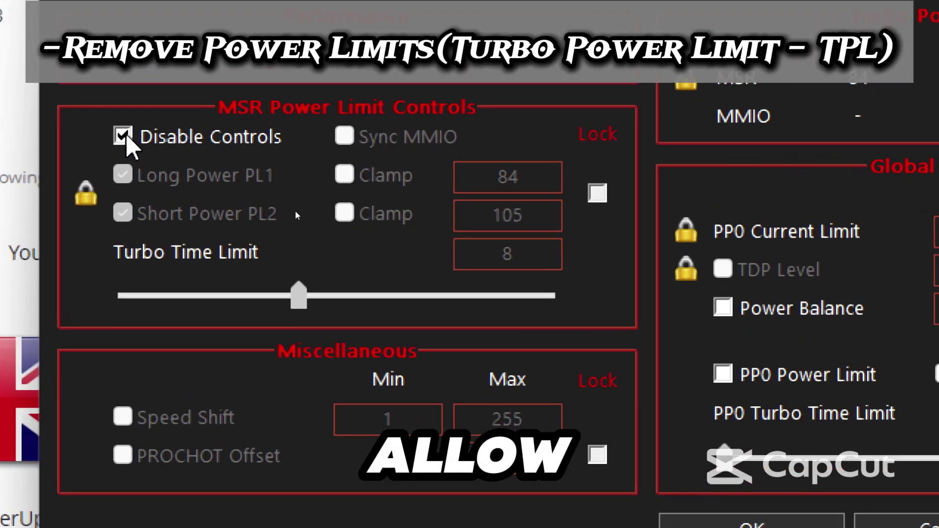
{"action": "left_click", "coordinate": [124, 136]}
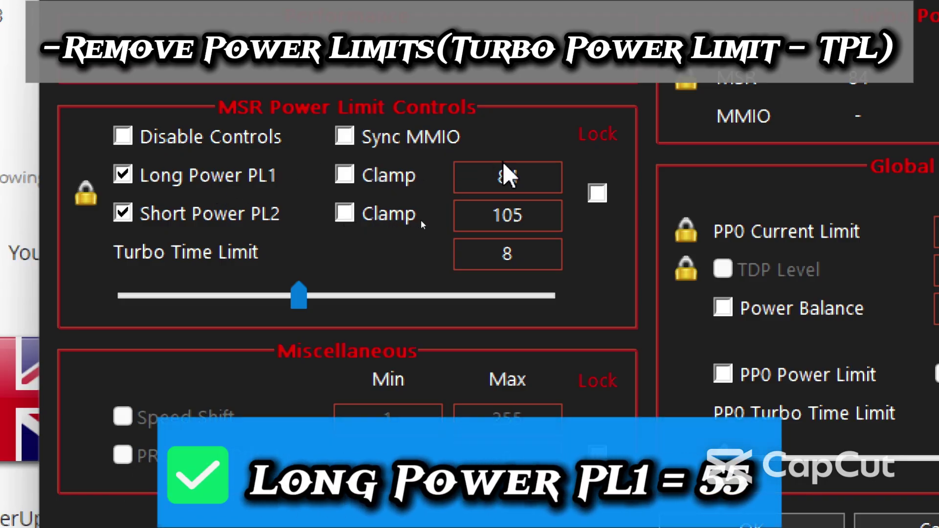
{"action": "key", "text": "BackSpace"}
{"action": "key", "text": "BackSpace"}
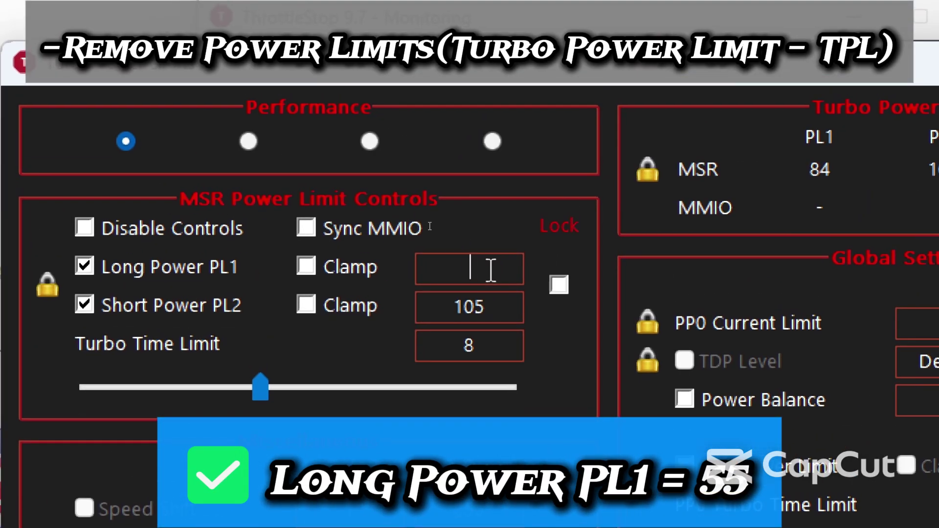
{"action": "type", "text": "55"}
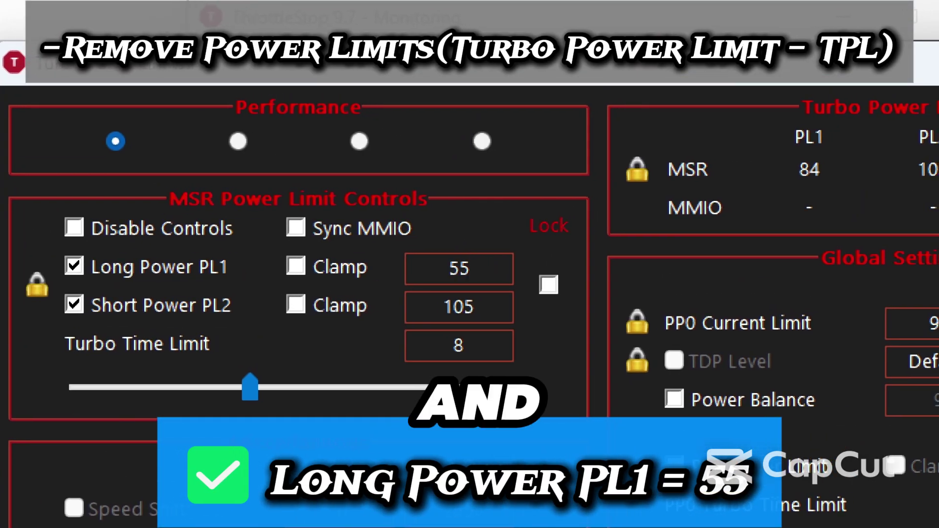
{"action": "left_click", "coordinate": [487, 318]}
{"action": "key", "text": "BackSpace"}
{"action": "key", "text": "BackSpace"}
{"action": "key", "text": "BackSpace"}
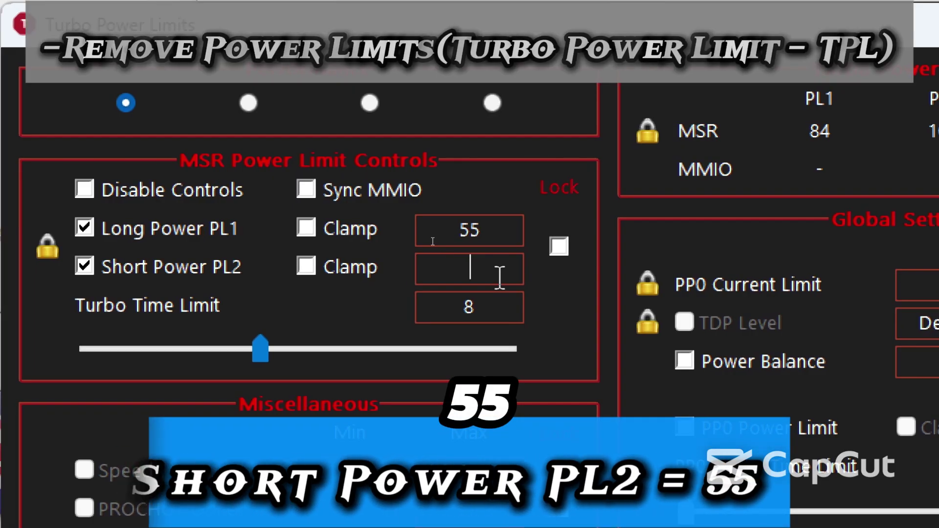
{"action": "type", "text": "55"}
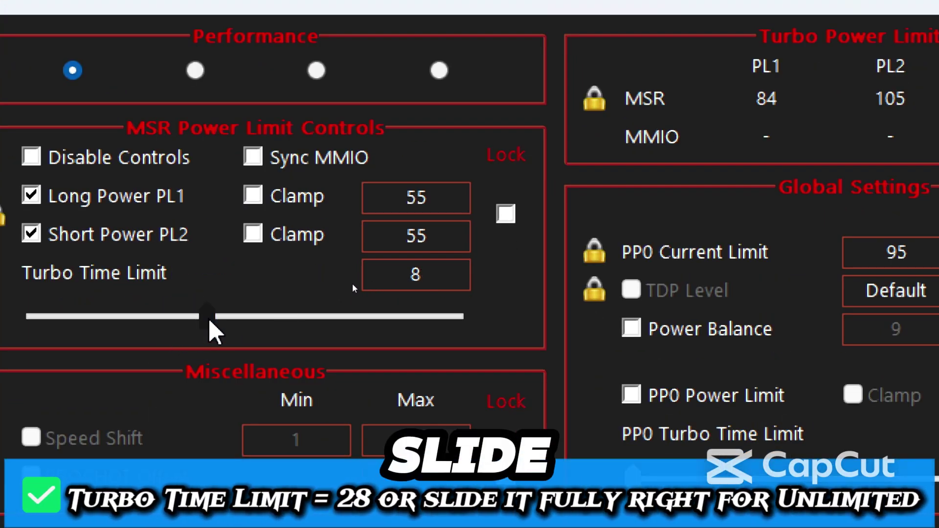
{"action": "left_click_drag", "start_coordinate": [210, 320], "coordinate": [233, 321]}
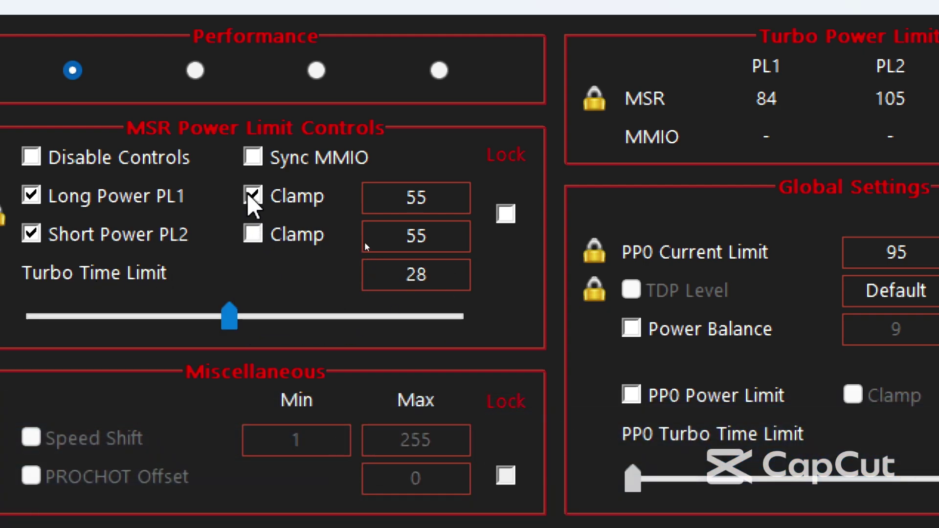
{"action": "left_click", "coordinate": [253, 235]}
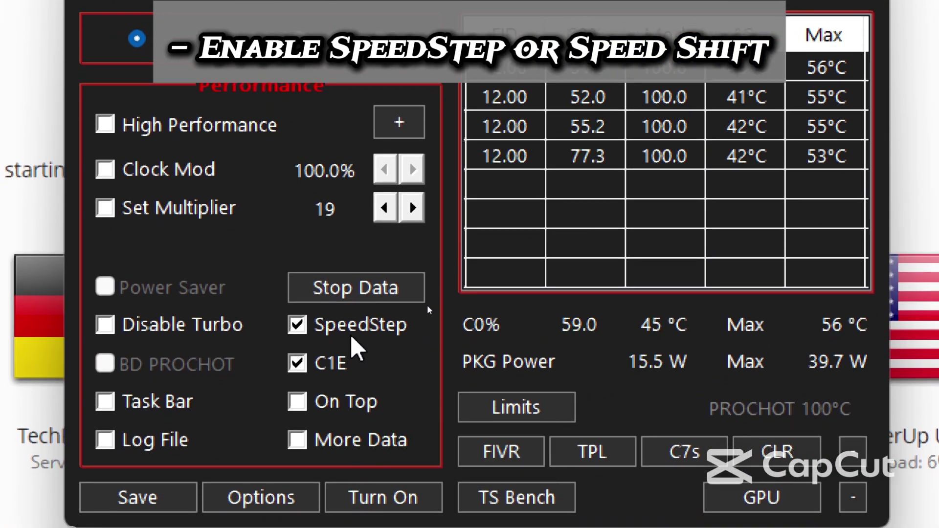
Close the TPL settings with OK and enable Set Multiplier at 37
{"action": "left_click", "coordinate": [595, 452]}
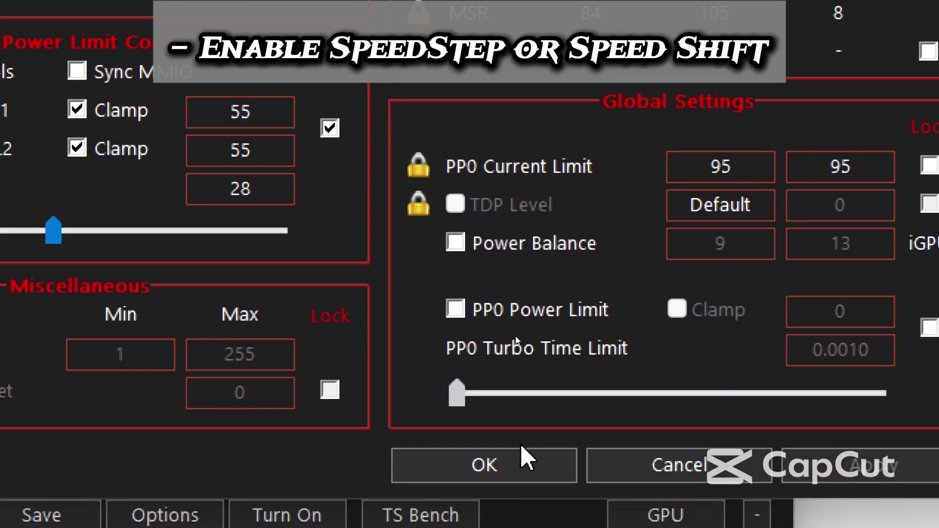
{"action": "left_click", "coordinate": [510, 465]}
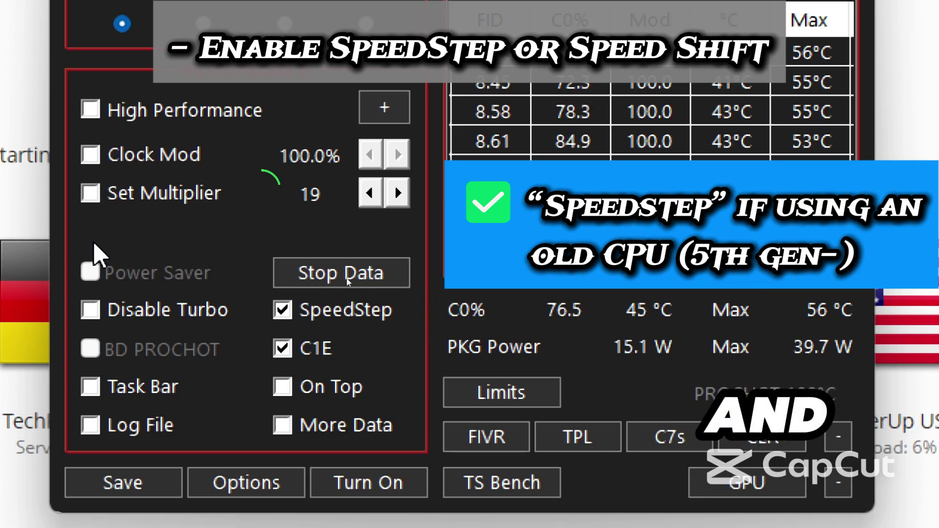
{"action": "left_click", "coordinate": [89, 194]}
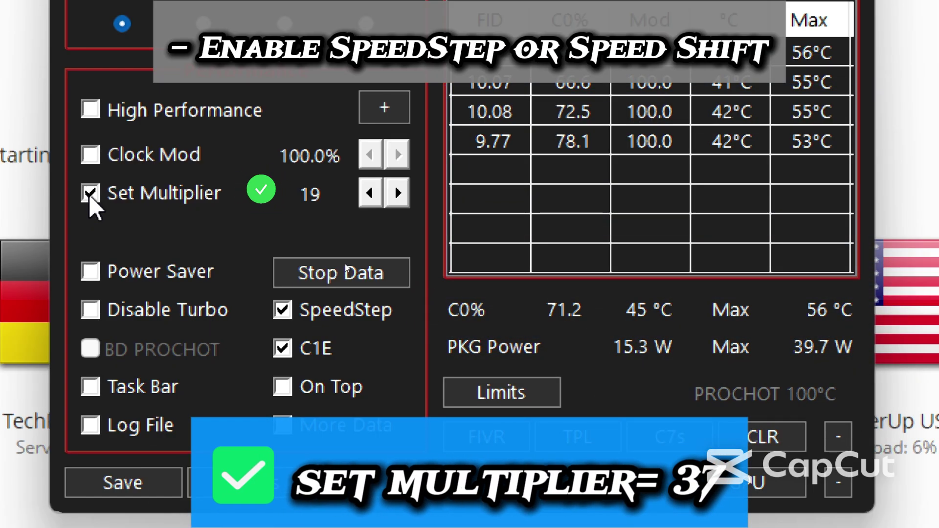
{"action": "left_click", "coordinate": [396, 194]}
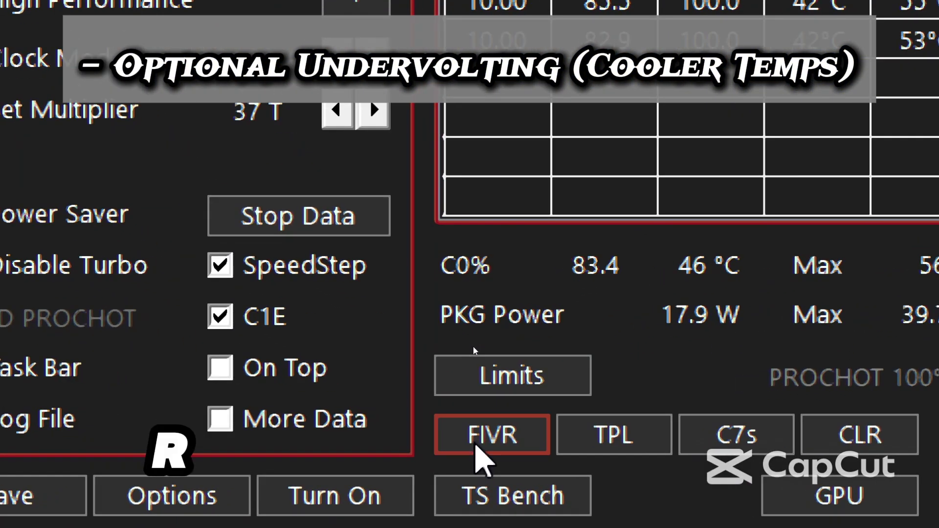
In FIVR, unlock the CPU Core voltage and set its offset to -49.8 mV
{"action": "left_click", "coordinate": [486, 438]}
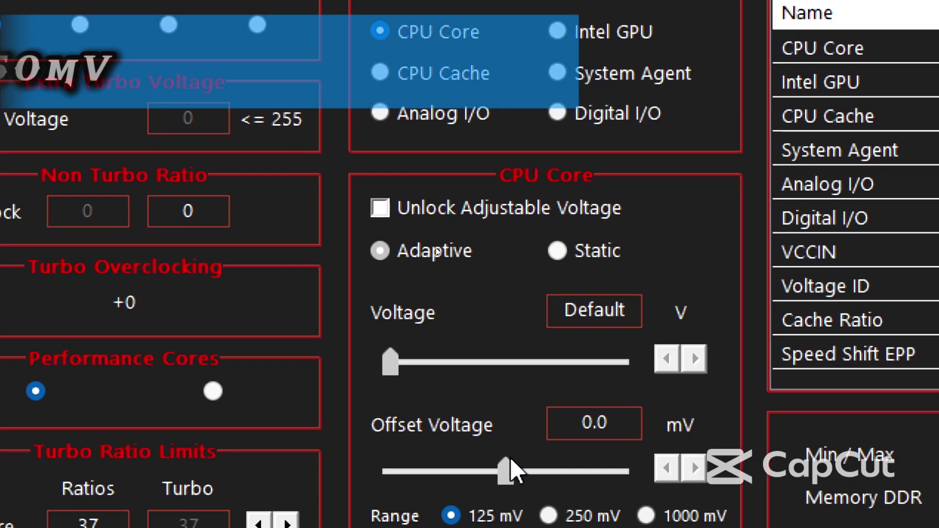
{"action": "left_click", "coordinate": [369, 209]}
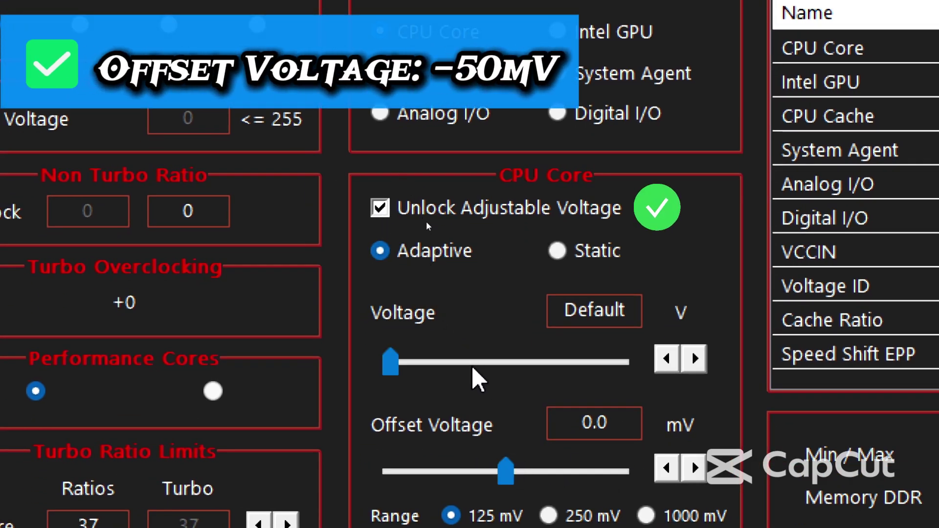
{"action": "left_click", "coordinate": [695, 468]}
{"action": "left_click", "coordinate": [444, 470]}
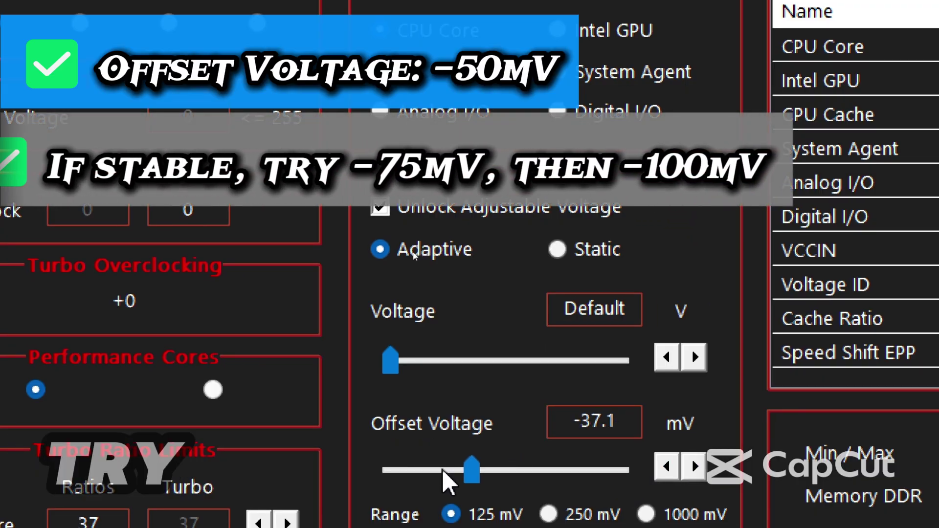
{"action": "left_click", "coordinate": [447, 471]}
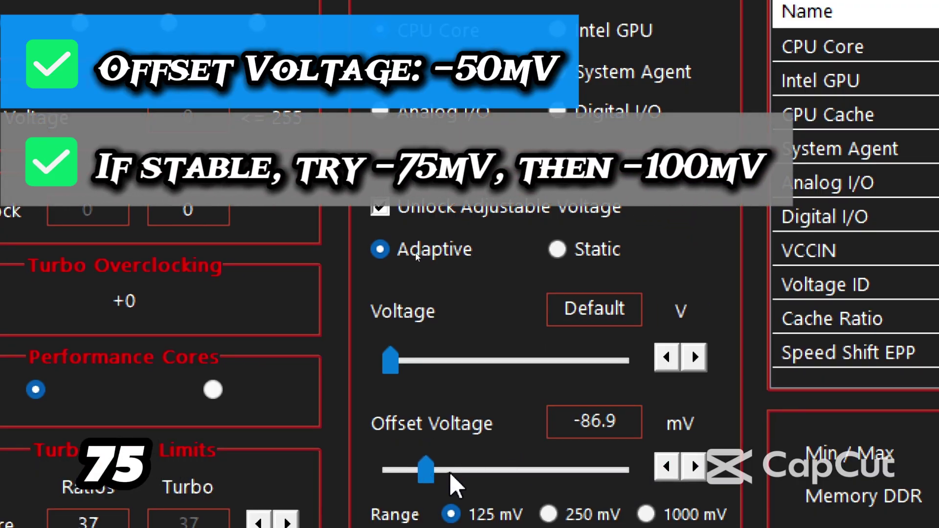
{"action": "left_click", "coordinate": [667, 467]}
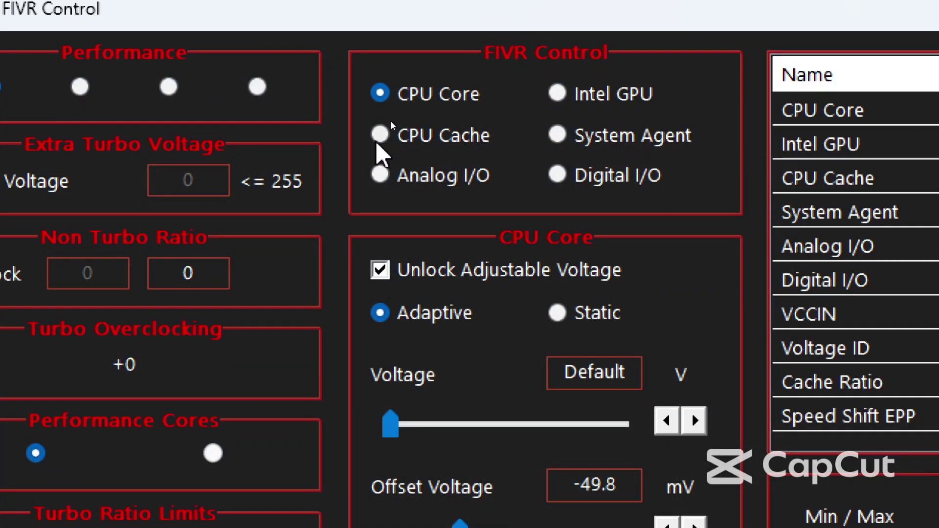
Unlock the CPU Cache voltage, set its offset to -49.8 mV, and apply with OK
{"action": "left_click", "coordinate": [391, 126]}
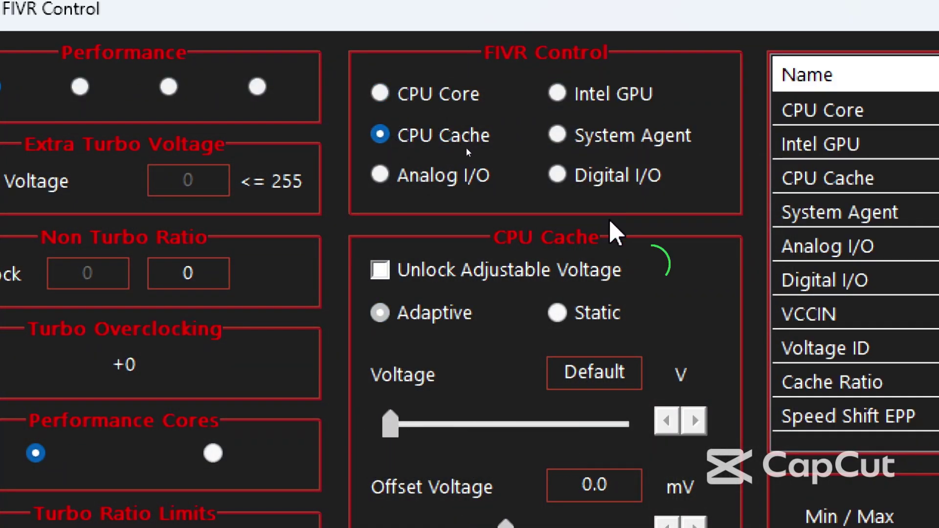
{"action": "left_click", "coordinate": [415, 268]}
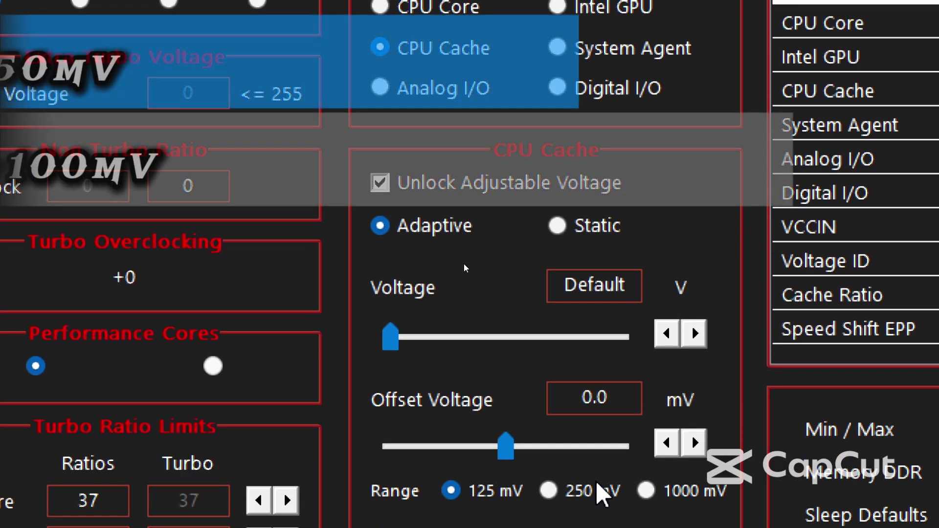
{"action": "left_click_drag", "start_coordinate": [503, 448], "coordinate": [462, 452]}
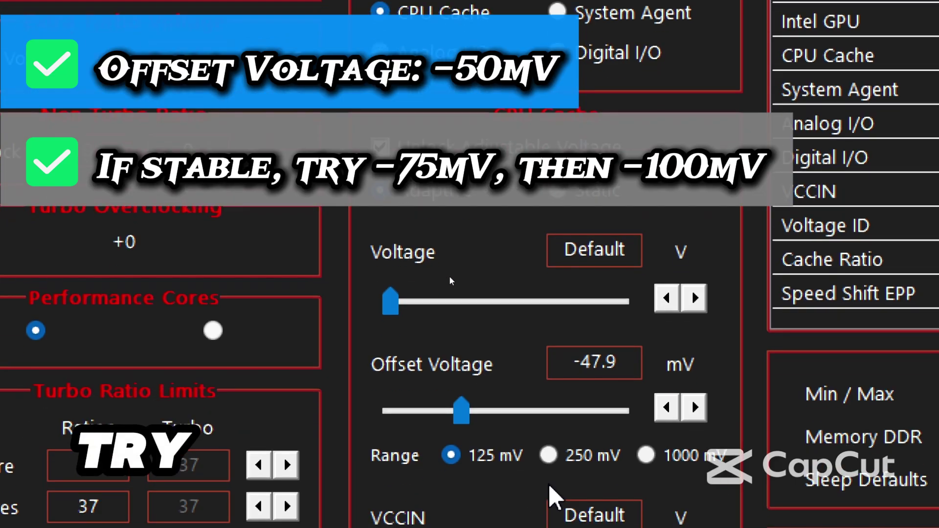
{"action": "left_click", "coordinate": [666, 407]}
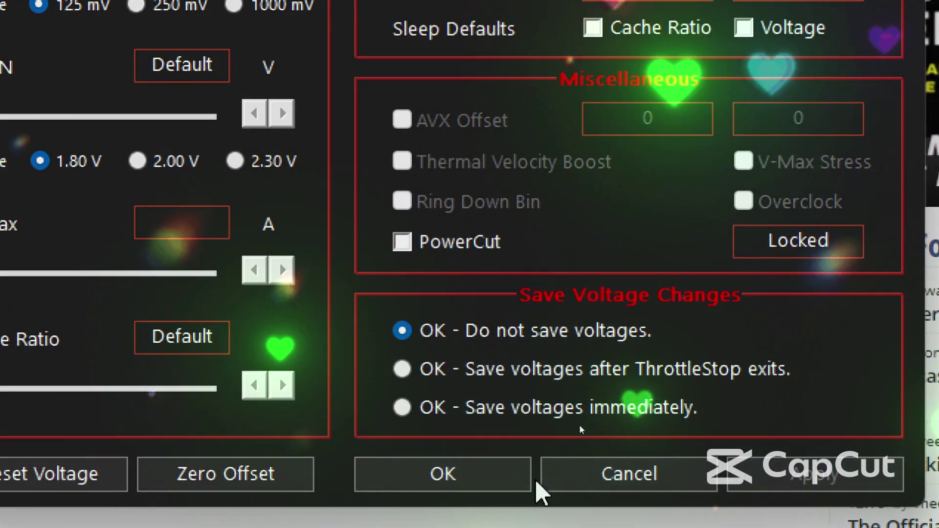
{"action": "left_click", "coordinate": [489, 476]}
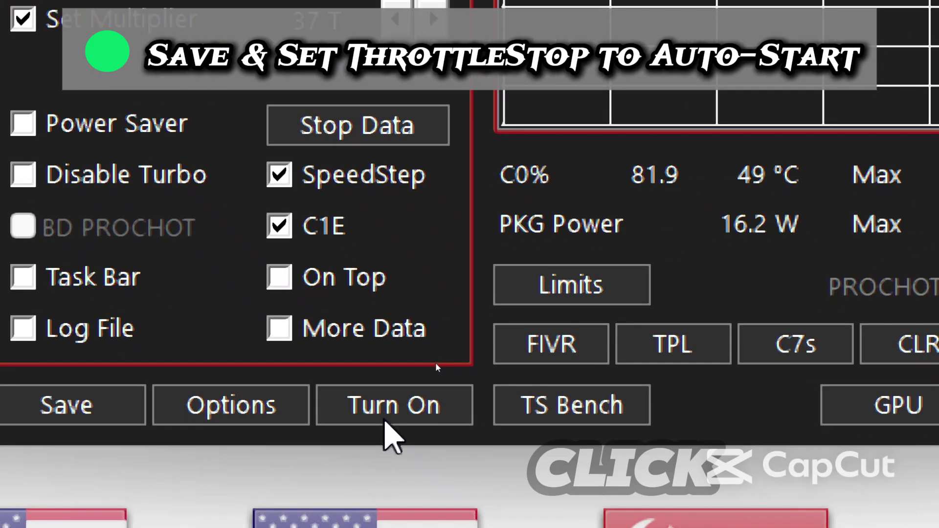
Activate ThrottleStop with Turn On and save the settings with Save
{"action": "left_click", "coordinate": [392, 417]}
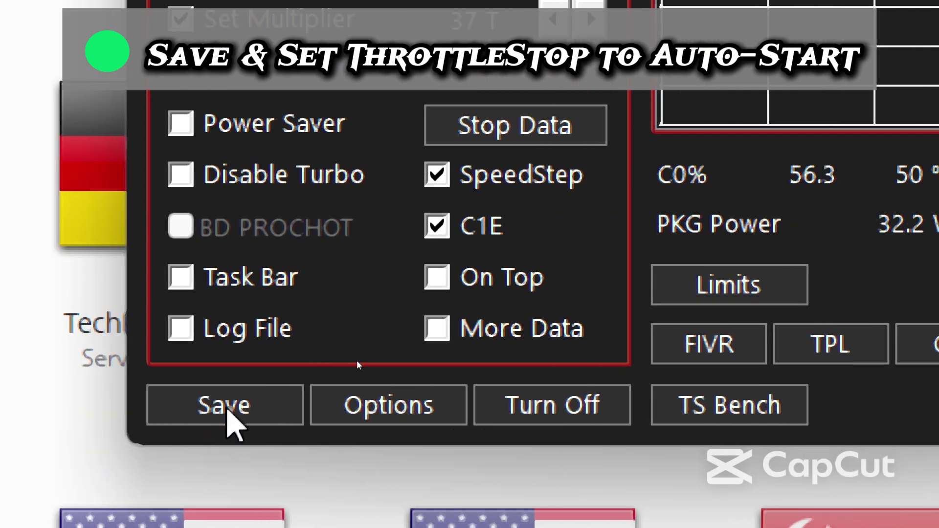
{"action": "left_click", "coordinate": [226, 410]}
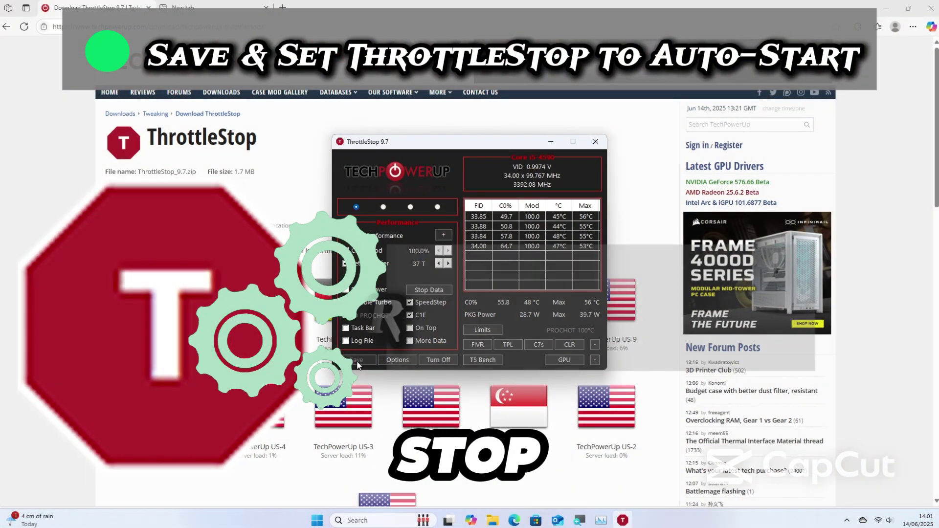
Open the Windows Startup folder with shell:startup from the Run box
{"action": "key", "text": "super+r"}
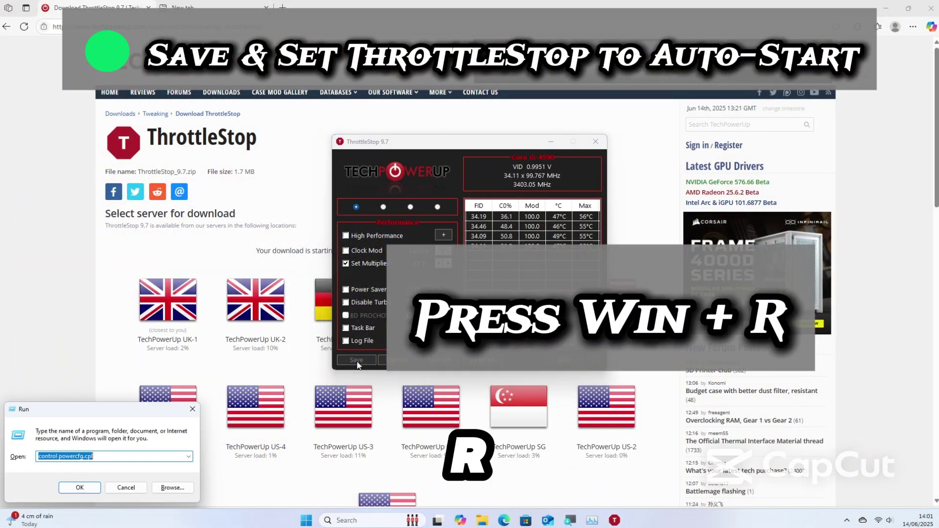
{"action": "key", "text": "BackSpace"}
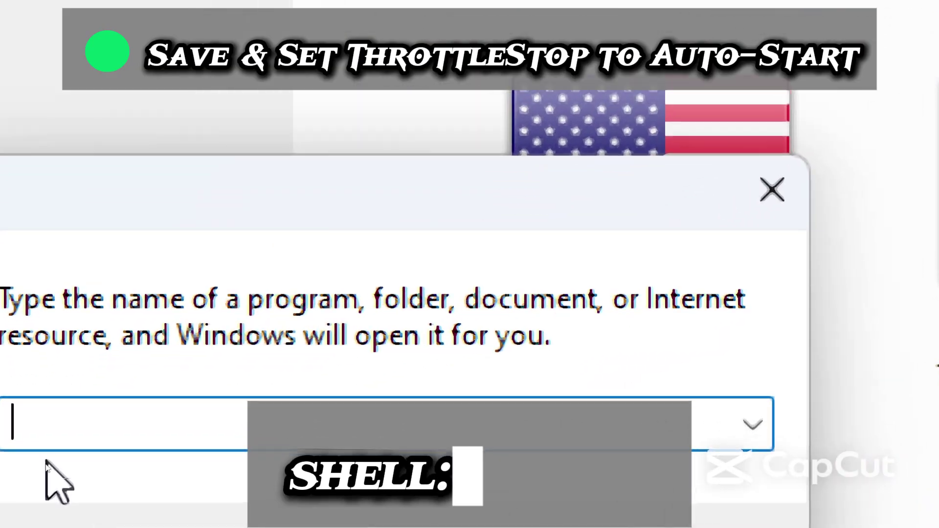
{"action": "type", "text": "shel"}
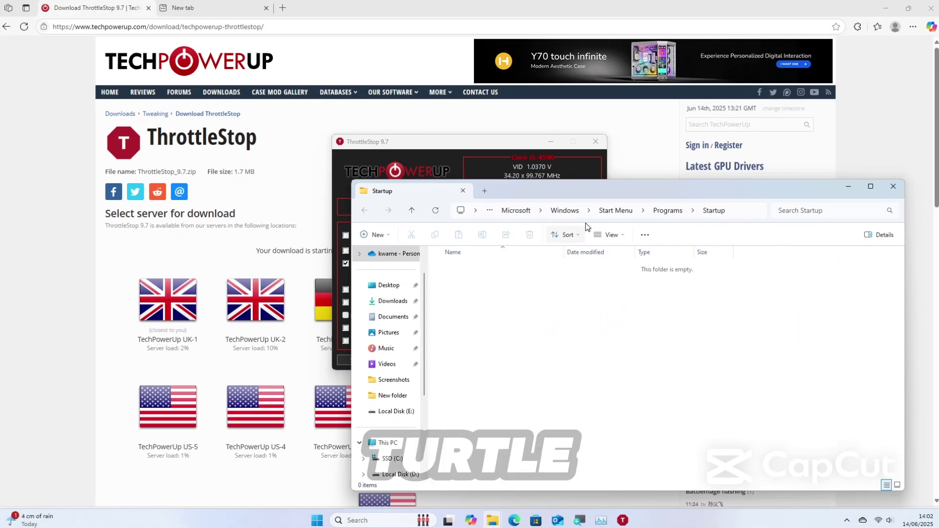
{"action": "left_click_drag", "start_coordinate": [613, 190], "coordinate": [313, 169]}
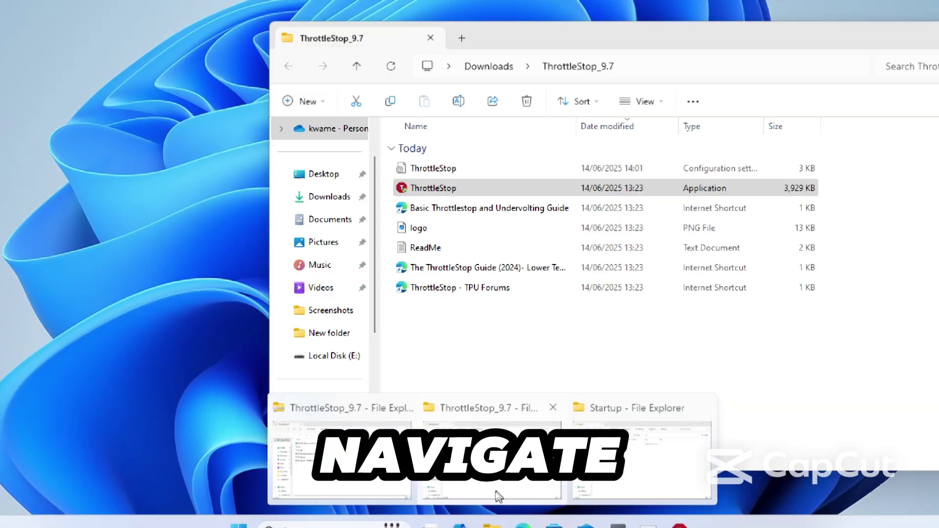
Create a shortcut to ThrottleStop in the ThrottleStop_9.7 folder
{"action": "left_click", "coordinate": [498, 501]}
{"action": "right_click", "coordinate": [403, 142]}
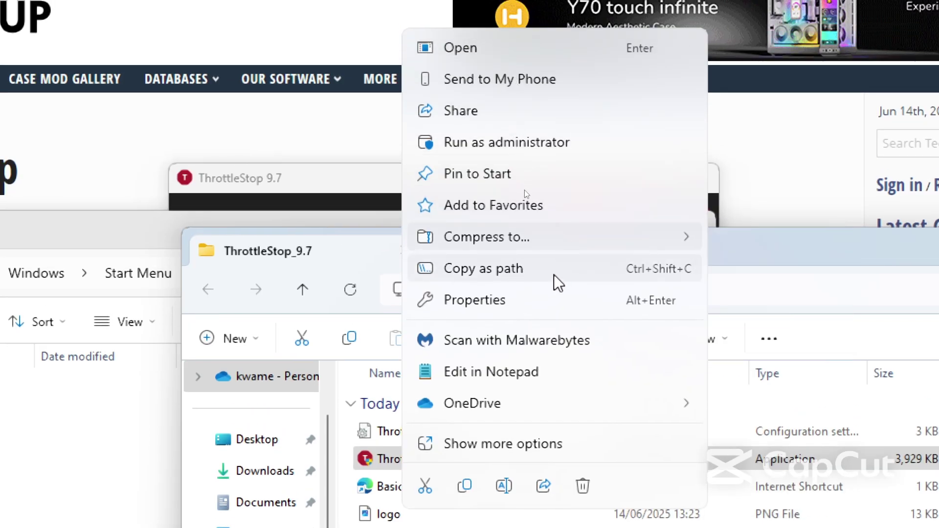
{"action": "left_click", "coordinate": [543, 444]}
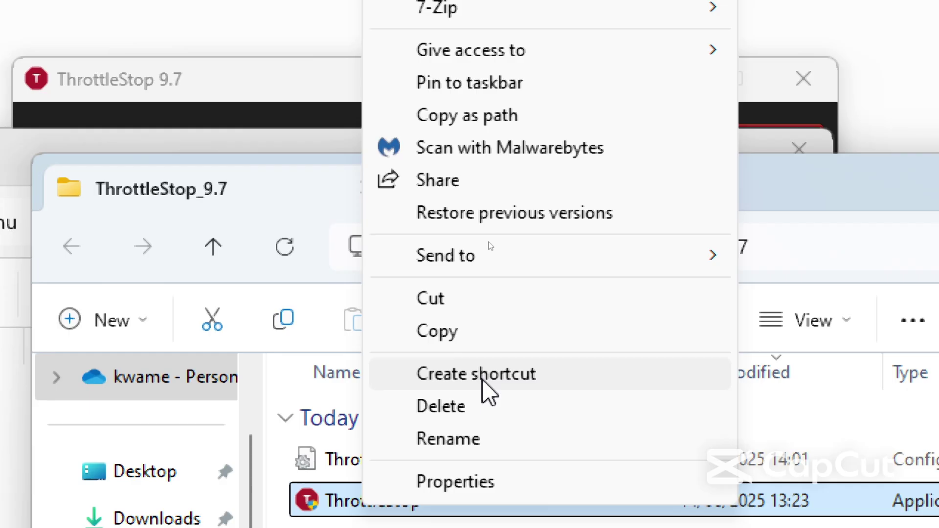
{"action": "left_click", "coordinate": [482, 378]}
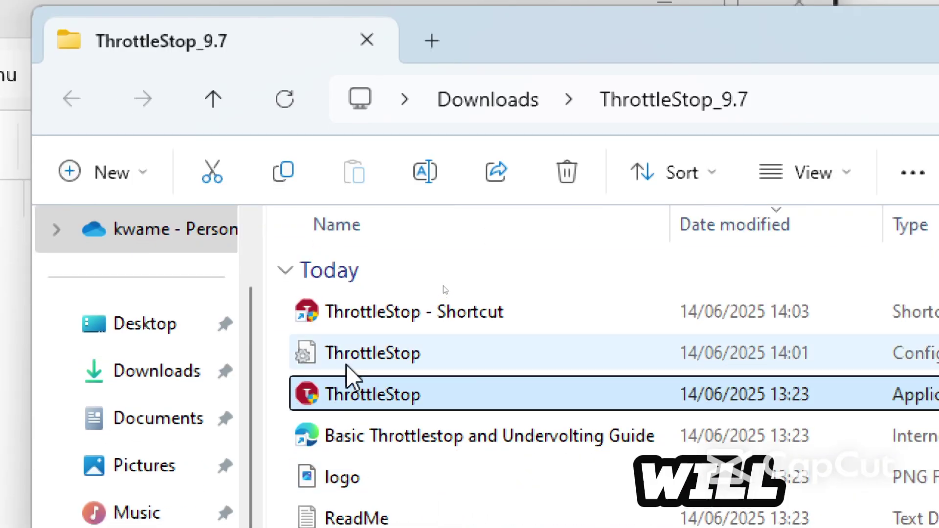
Copy the new ThrottleStop shortcut and paste it into the Startup folder
{"action": "left_click", "coordinate": [371, 466]}
{"action": "right_click", "coordinate": [371, 325]}
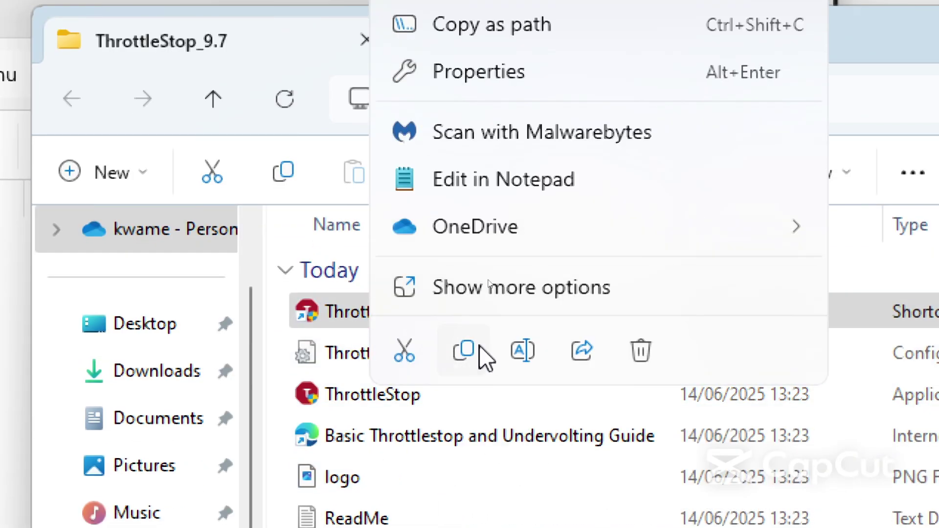
{"action": "left_click", "coordinate": [456, 346]}
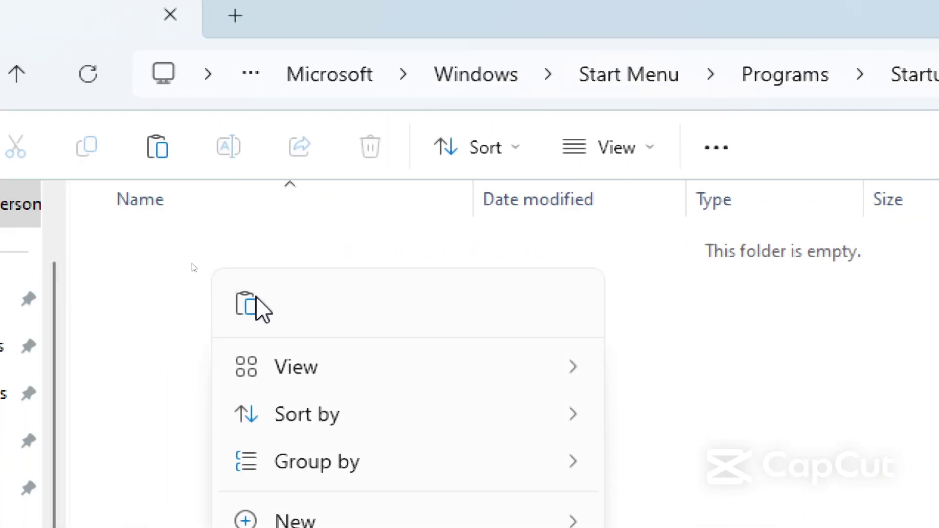
{"action": "left_click", "coordinate": [251, 297]}
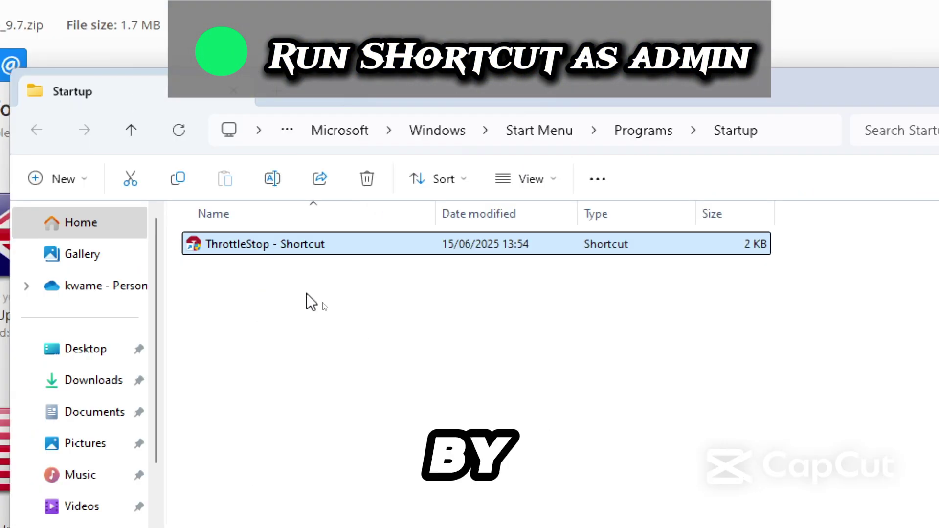
Set the Startup ThrottleStop shortcut's advanced property to Run as administrator and apply
{"action": "right_click", "coordinate": [259, 246]}
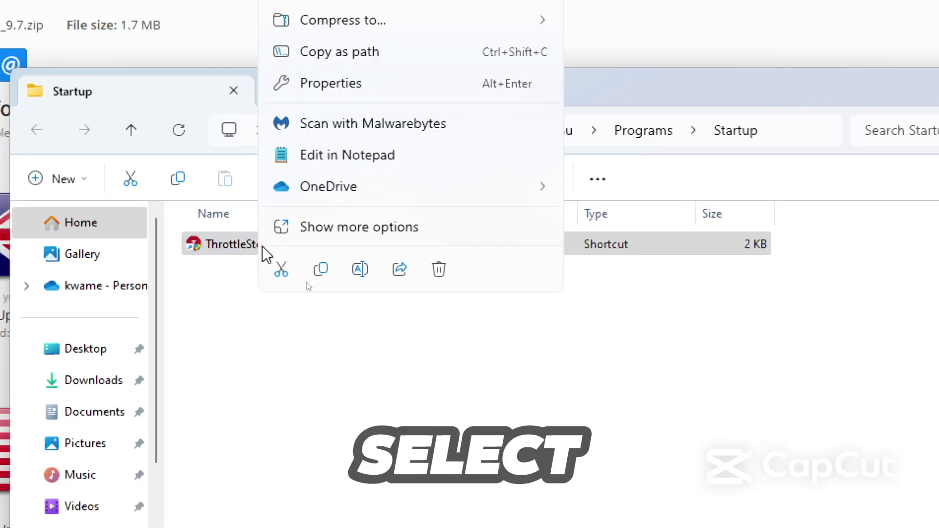
{"action": "left_click", "coordinate": [354, 87]}
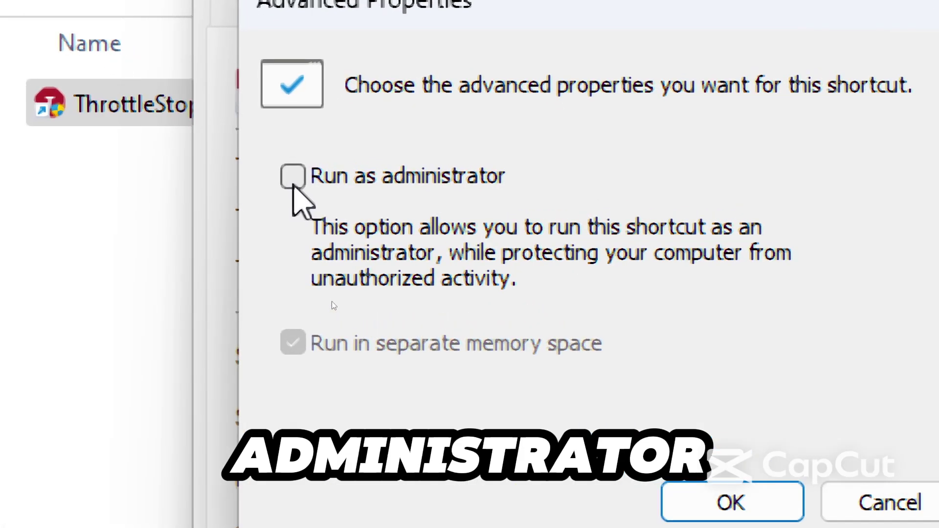
{"action": "left_click", "coordinate": [293, 176]}
{"action": "left_click", "coordinate": [763, 504]}
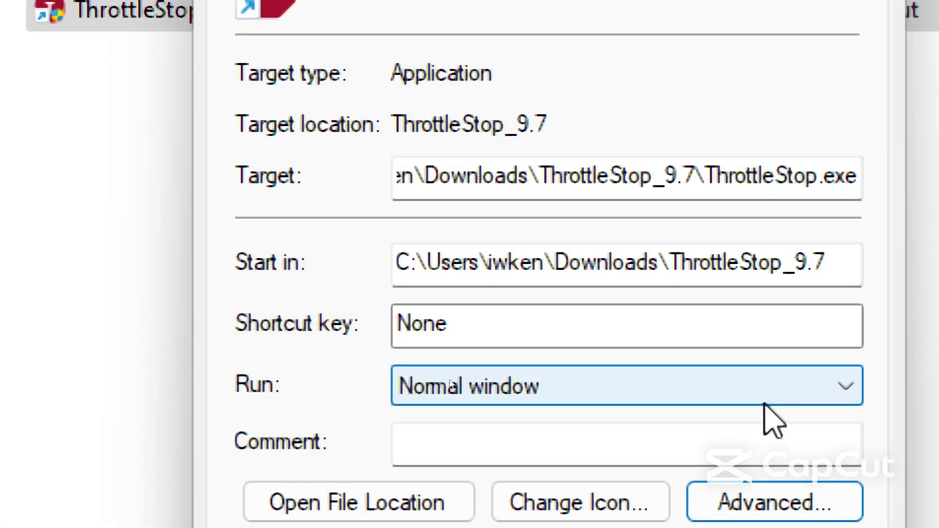
{"action": "left_click", "coordinate": [798, 502]}
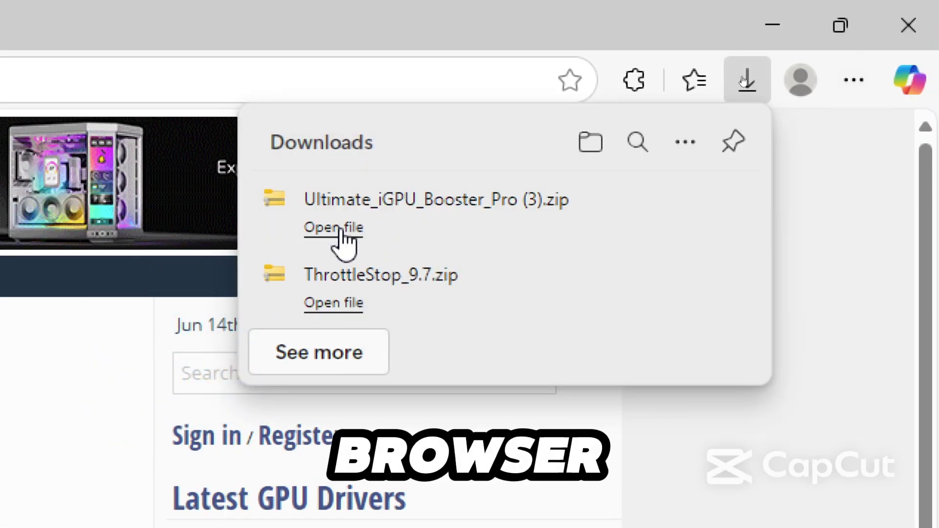
Extract the Ultimate_iGPU_Booster_Pro zip contents to the suggested folder
{"action": "left_click", "coordinate": [341, 230]}
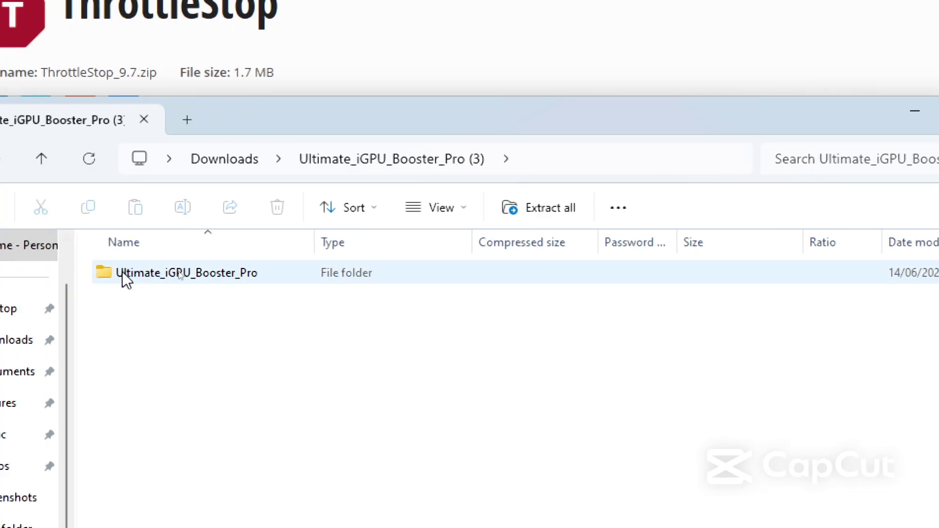
{"action": "left_click", "coordinate": [178, 272]}
{"action": "double_click", "coordinate": [122, 271]}
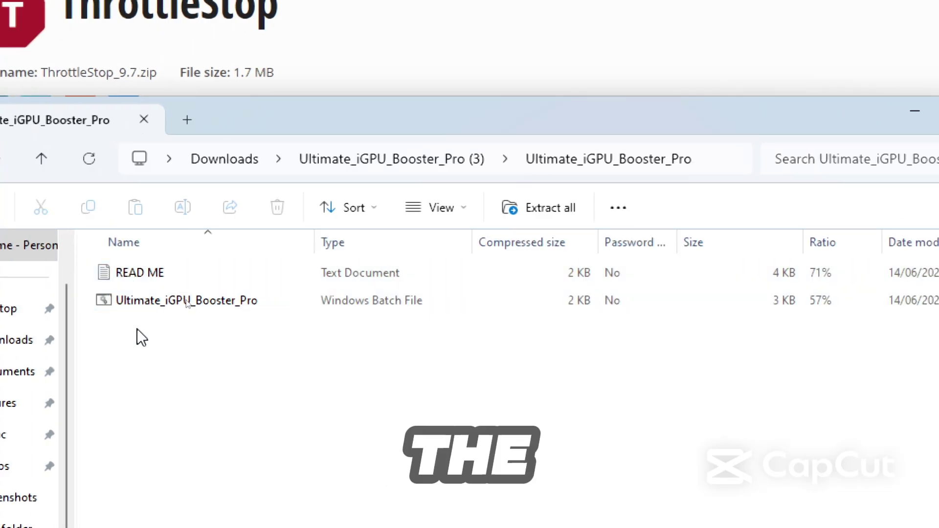
{"action": "right_click", "coordinate": [137, 329]}
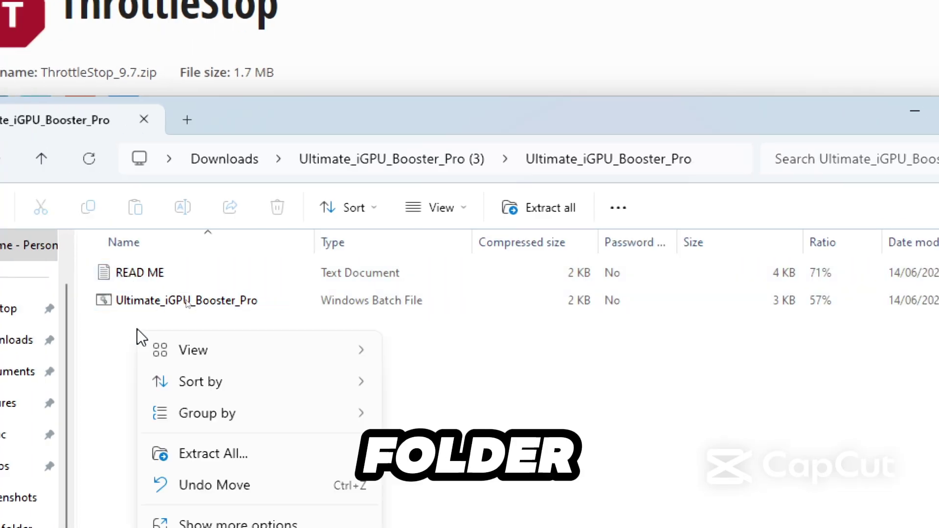
{"action": "left_click", "coordinate": [239, 460]}
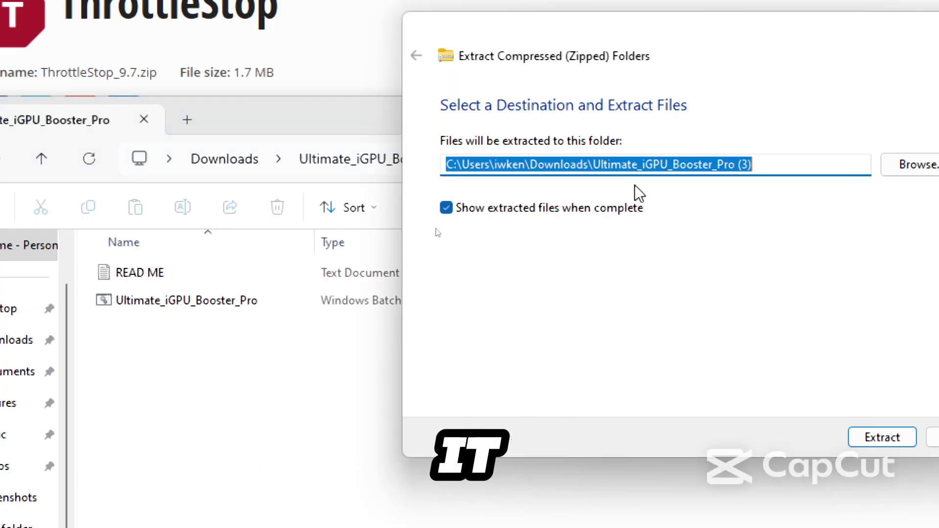
{"action": "left_click", "coordinate": [868, 442]}
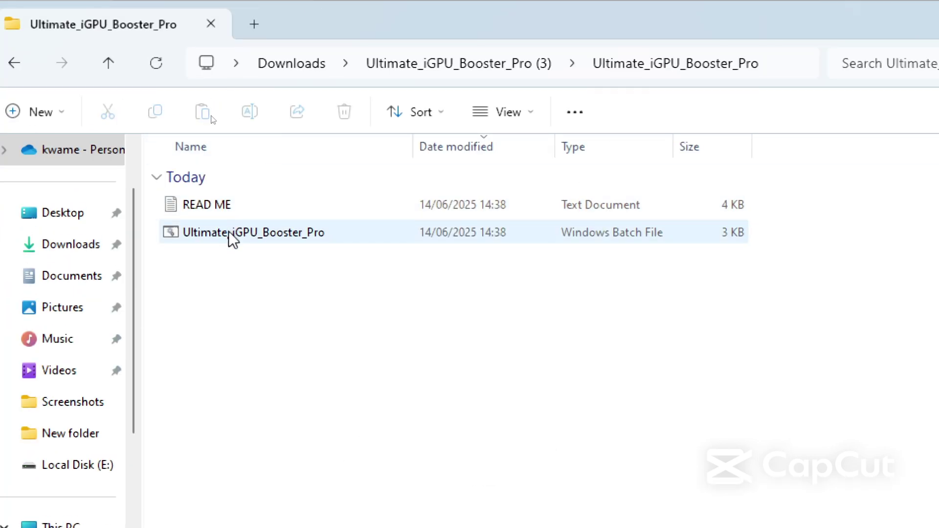
Run the Ultimate_iGPU_Booster_Pro batch file as administrator, allowing it past the unrecognised-app warning
{"action": "left_click", "coordinate": [232, 240]}
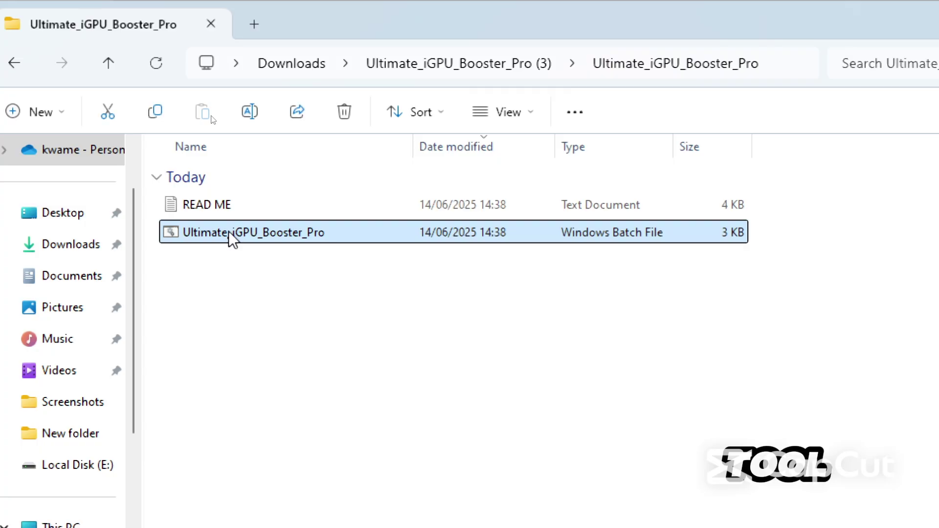
{"action": "right_click", "coordinate": [230, 234]}
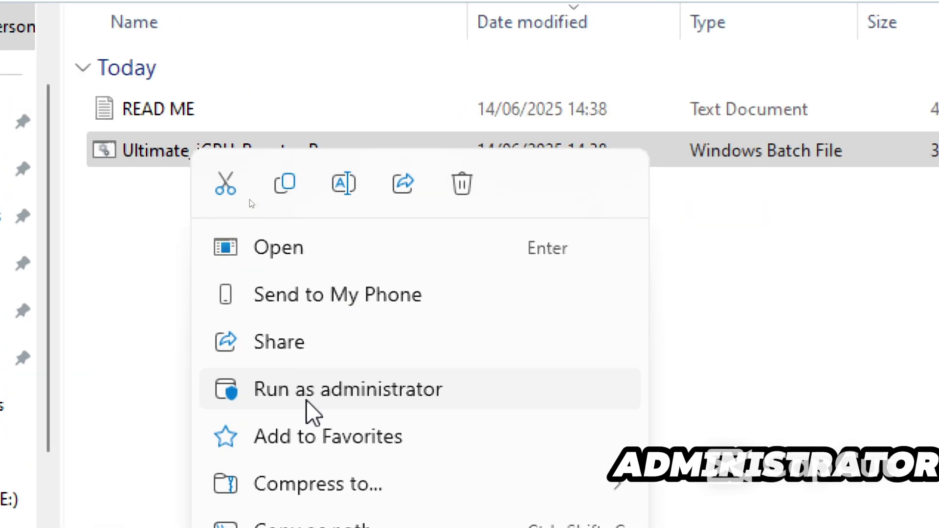
{"action": "left_click", "coordinate": [308, 400]}
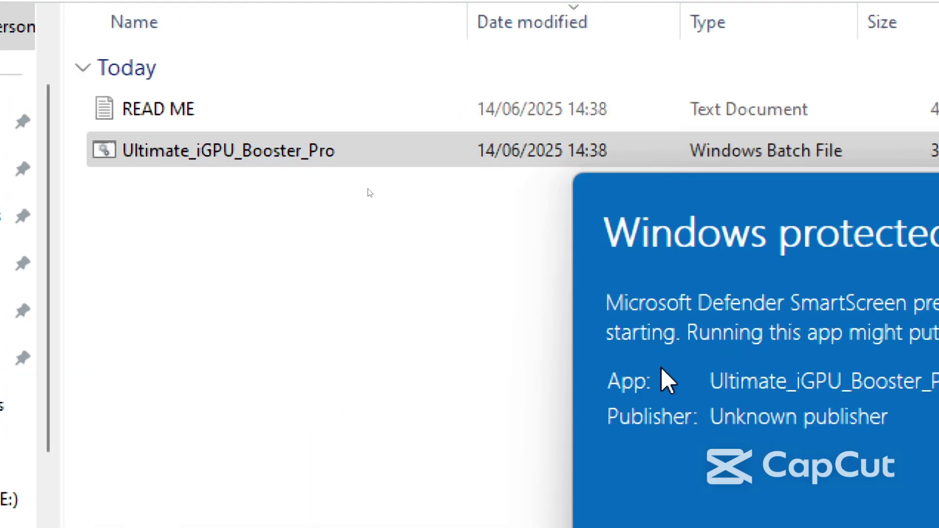
{"action": "left_click_drag", "start_coordinate": [938, 382], "coordinate": [690, 381]}
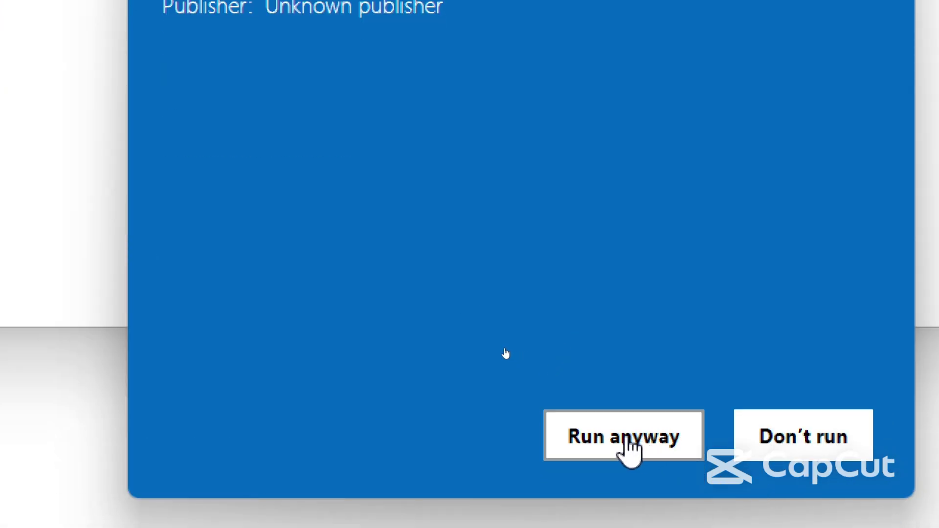
{"action": "left_click", "coordinate": [630, 438]}
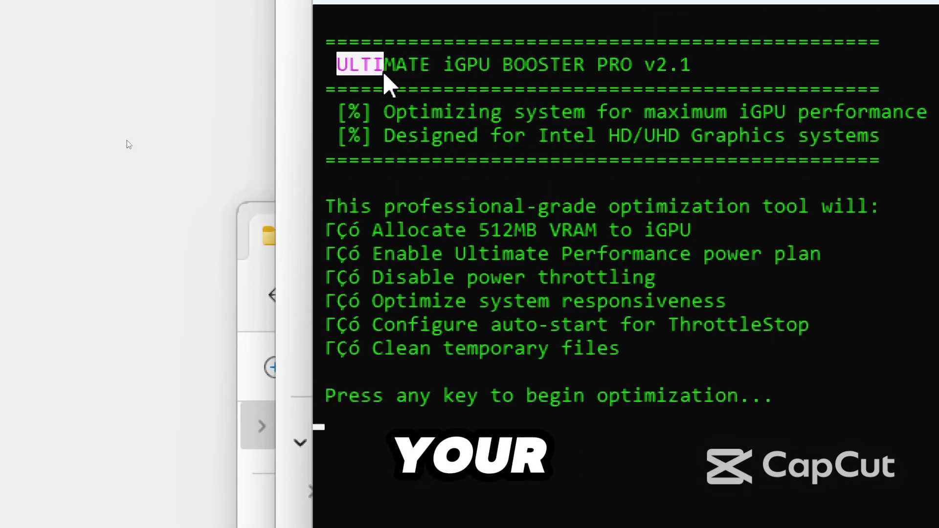
Review the script's planned optimizations, from 512MB VRAM to temp-file cleanup, then start it
{"action": "left_click_drag", "start_coordinate": [384, 73], "coordinate": [703, 71]}
{"action": "left_click_drag", "start_coordinate": [337, 300], "coordinate": [879, 305]}
{"action": "left_click", "coordinate": [345, 333]}
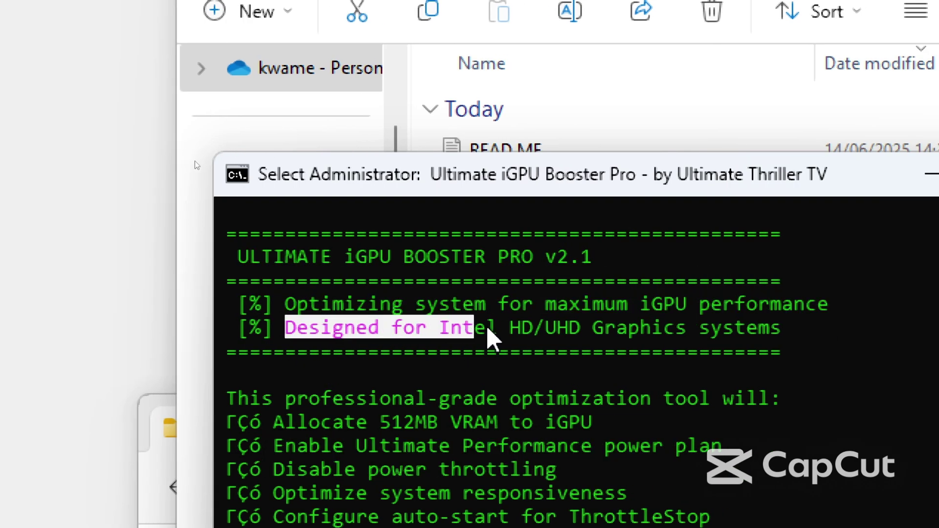
{"action": "left_click_drag", "start_coordinate": [757, 337], "coordinate": [769, 338]}
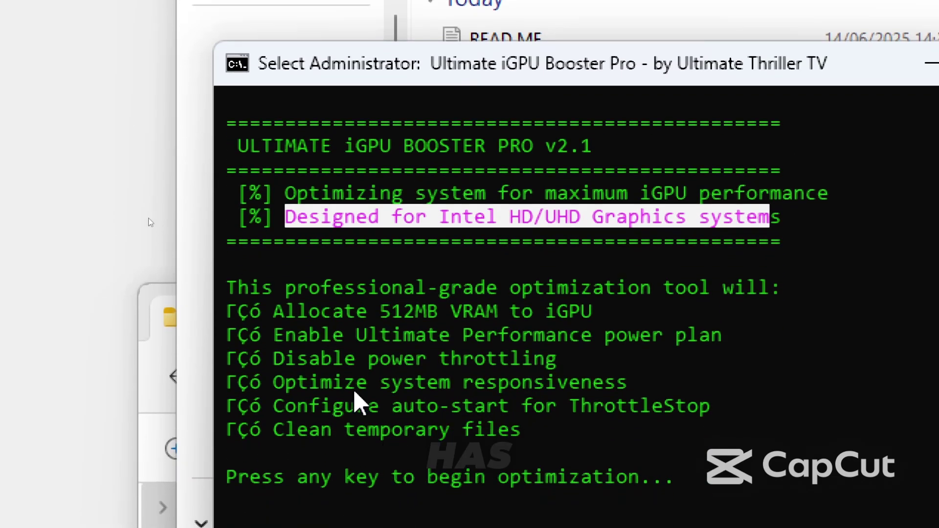
{"action": "left_click_drag", "start_coordinate": [639, 290], "coordinate": [759, 284]}
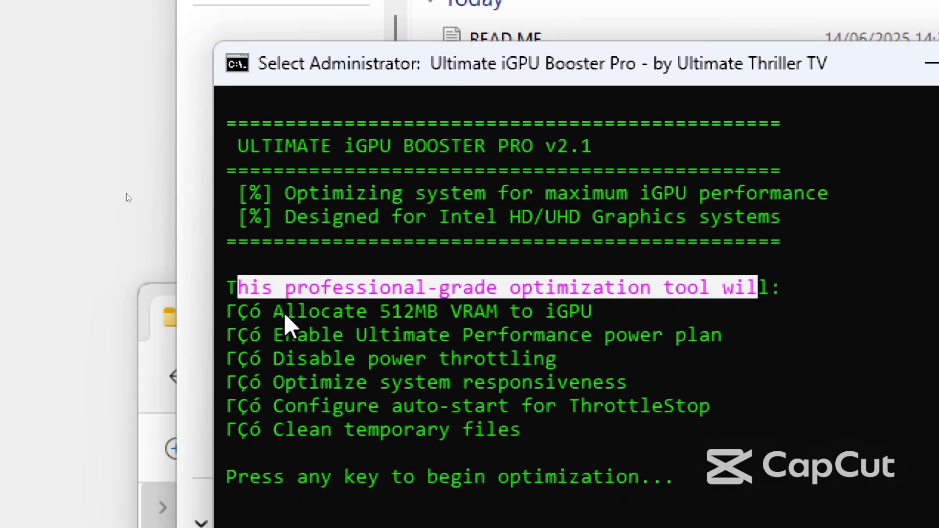
{"action": "left_click_drag", "start_coordinate": [285, 316], "coordinate": [583, 319]}
{"action": "left_click_drag", "start_coordinate": [271, 337], "coordinate": [587, 336]}
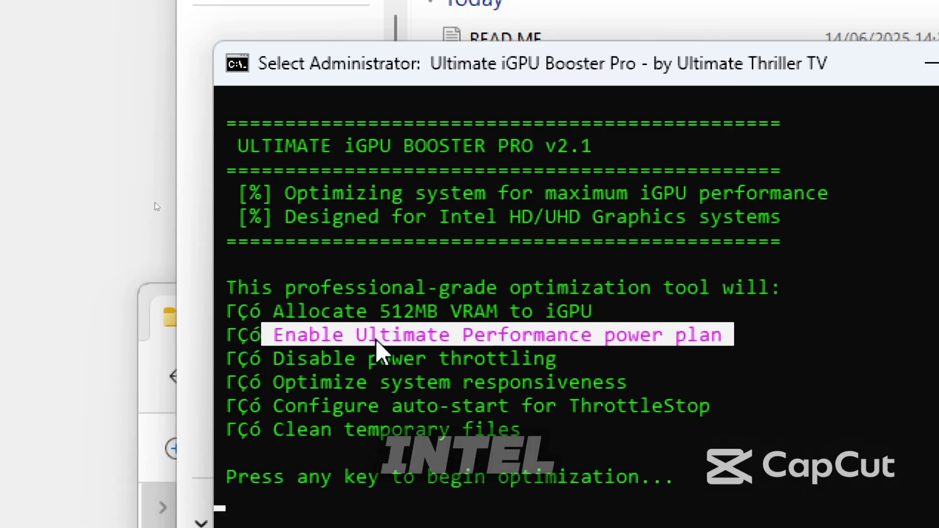
{"action": "left_click_drag", "start_coordinate": [273, 359], "coordinate": [350, 369]}
{"action": "left_click_drag", "start_coordinate": [274, 384], "coordinate": [588, 385]}
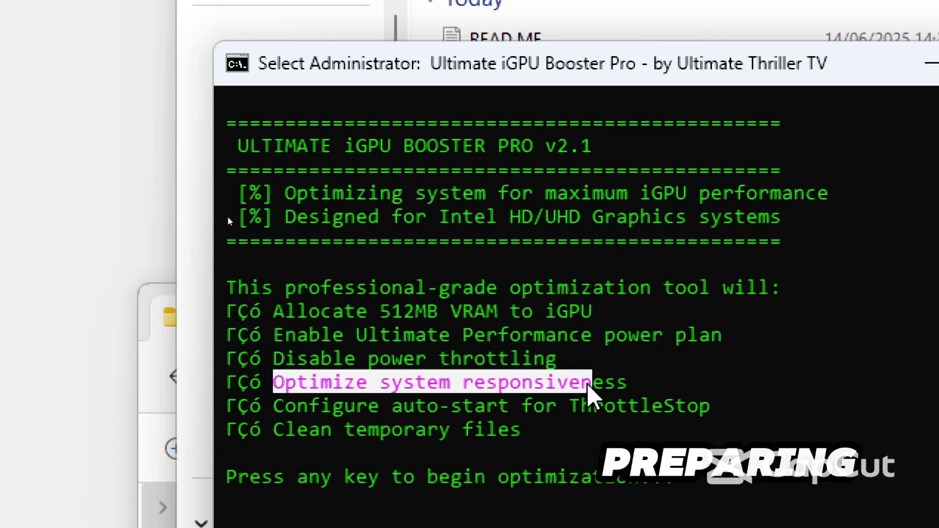
{"action": "left_click_drag", "start_coordinate": [273, 406], "coordinate": [541, 406]}
{"action": "left_click_drag", "start_coordinate": [273, 429], "coordinate": [333, 437]}
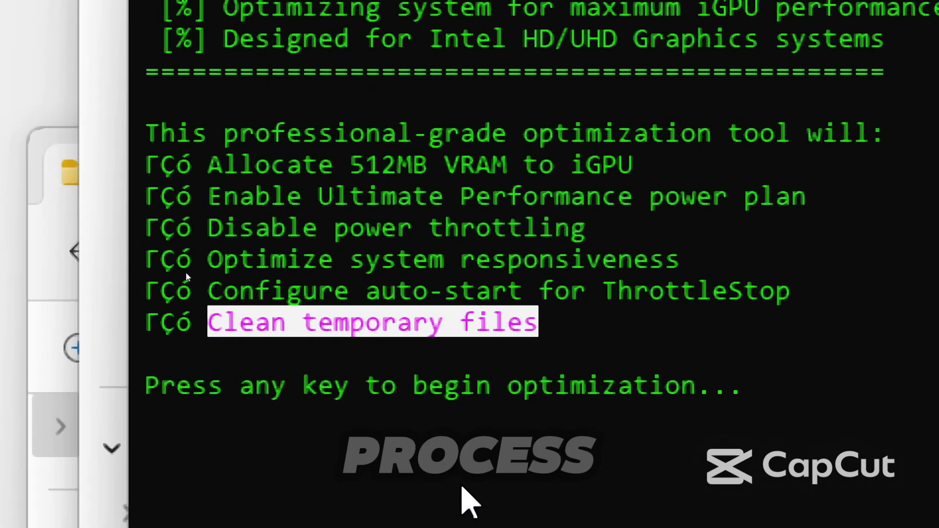
{"action": "key", "text": "Return"}
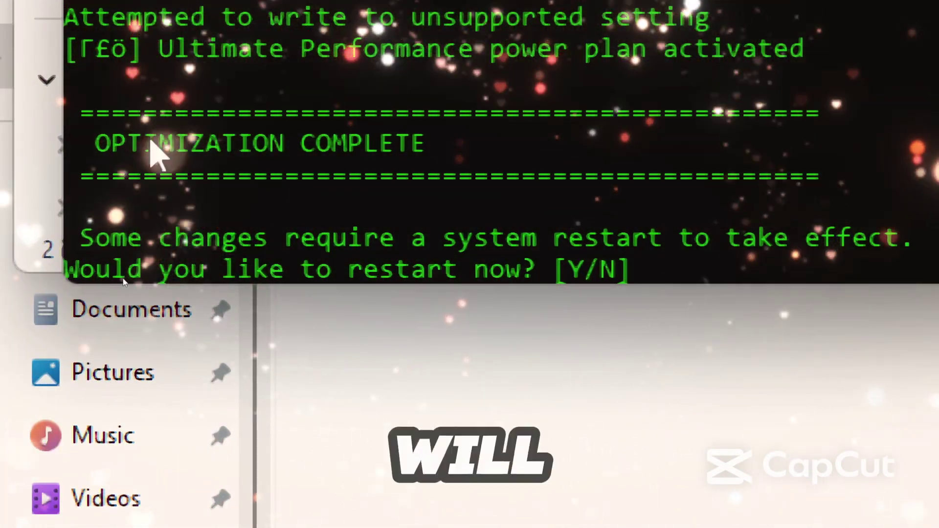
Check the results: optimization complete, iGPU VRAM at 512MB, and power plan activated
{"action": "left_click_drag", "start_coordinate": [95, 143], "coordinate": [433, 147]}
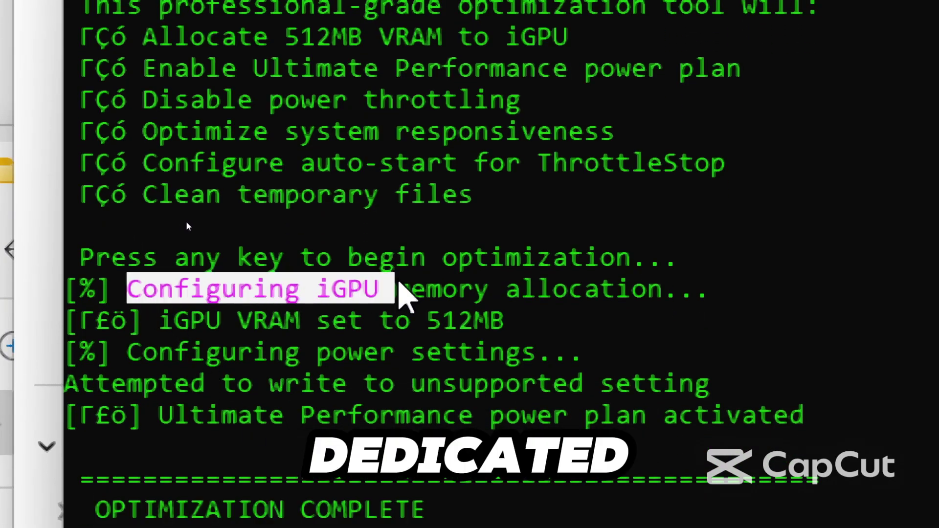
{"action": "left_click_drag", "start_coordinate": [128, 321], "coordinate": [498, 325]}
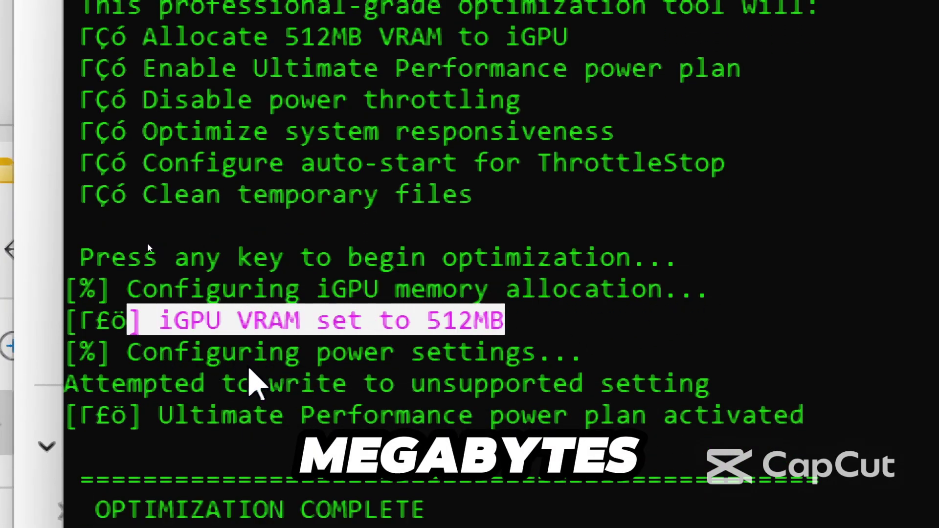
{"action": "left_click_drag", "start_coordinate": [142, 416], "coordinate": [822, 432]}
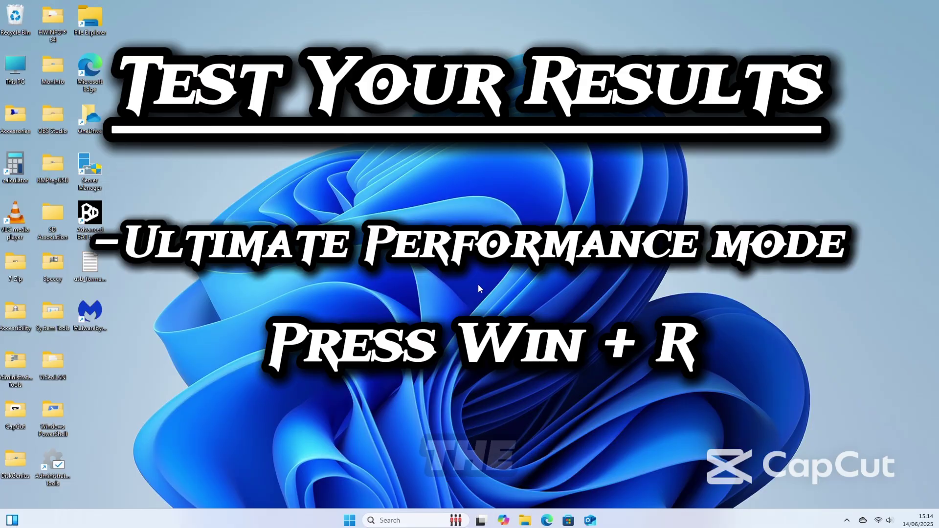
Run 'control powercfg.cpl' to view Power Options and the active Ultimate Performance plan
{"action": "key", "text": "super+r"}
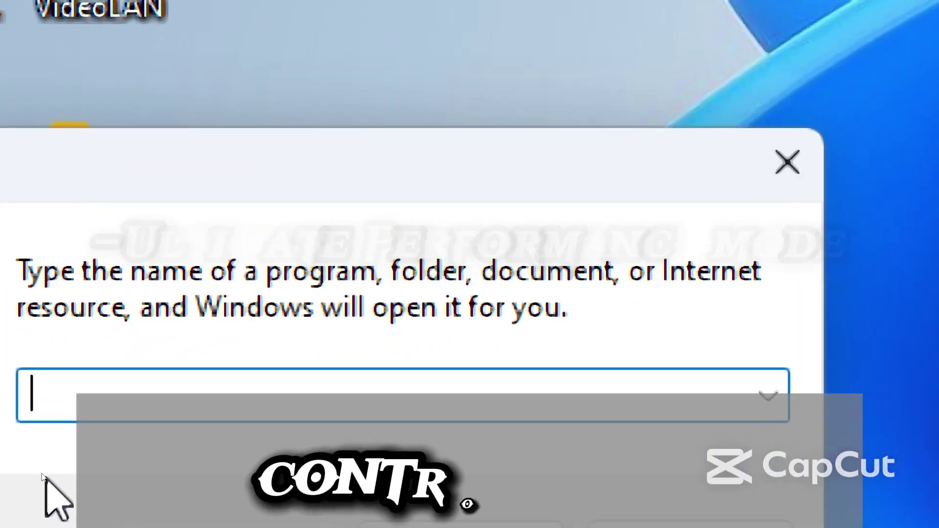
{"action": "type", "text": "control powercfg."}
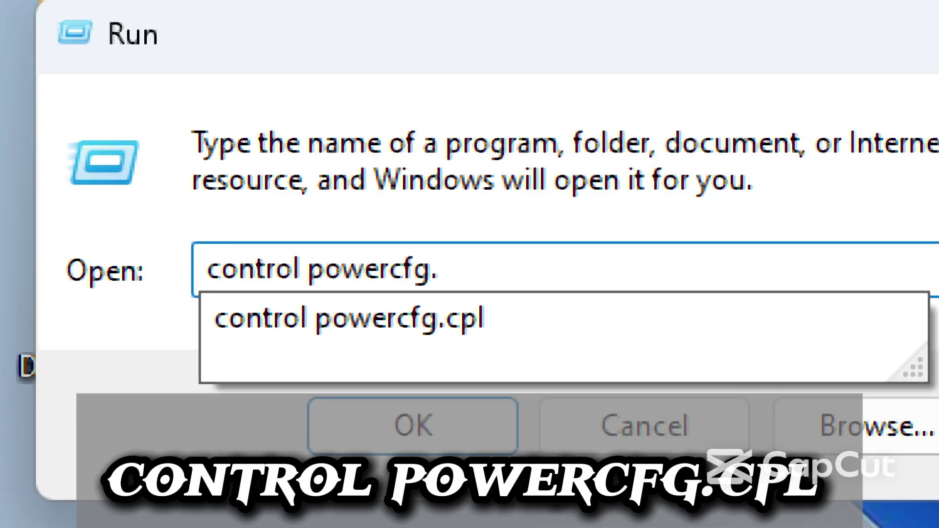
{"action": "type", "text": "cpl"}
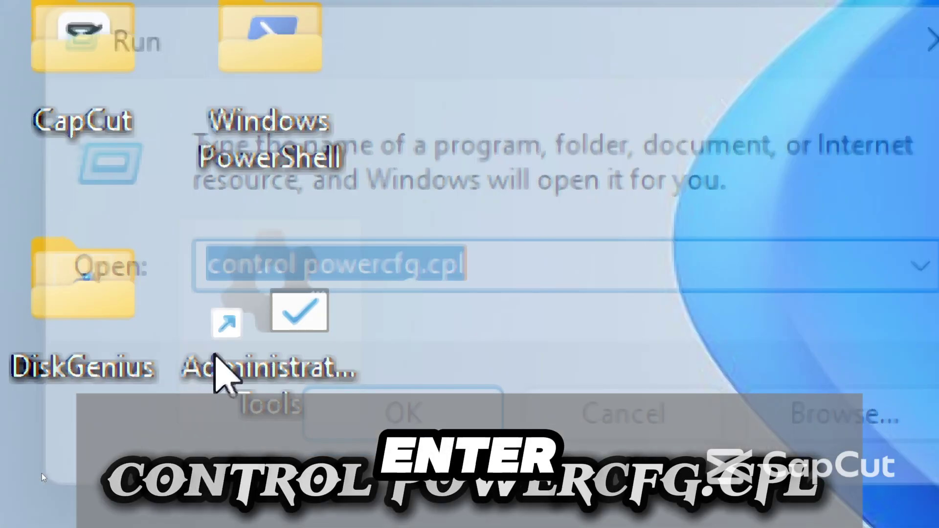
{"action": "key", "text": "Return"}
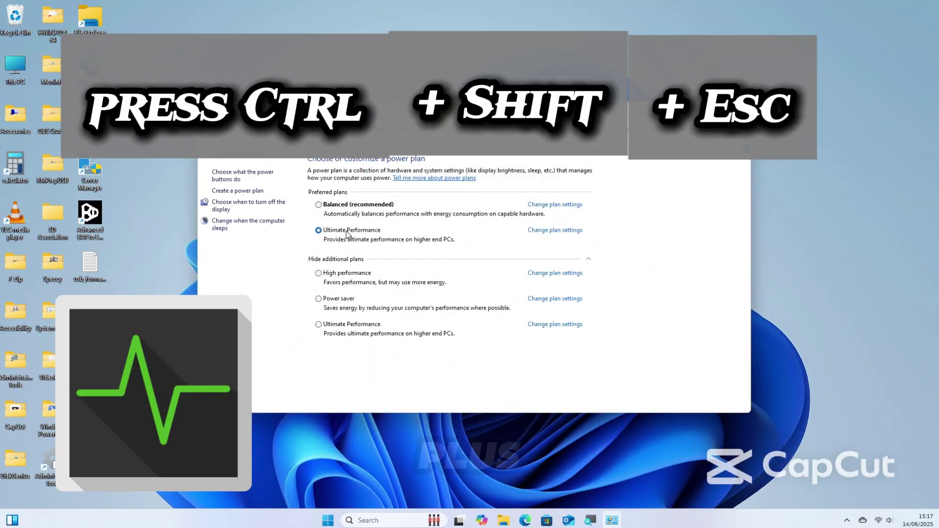
Launch Task Manager and switch to its Performance page
{"action": "key", "text": "ctrl+shift+Escape"}
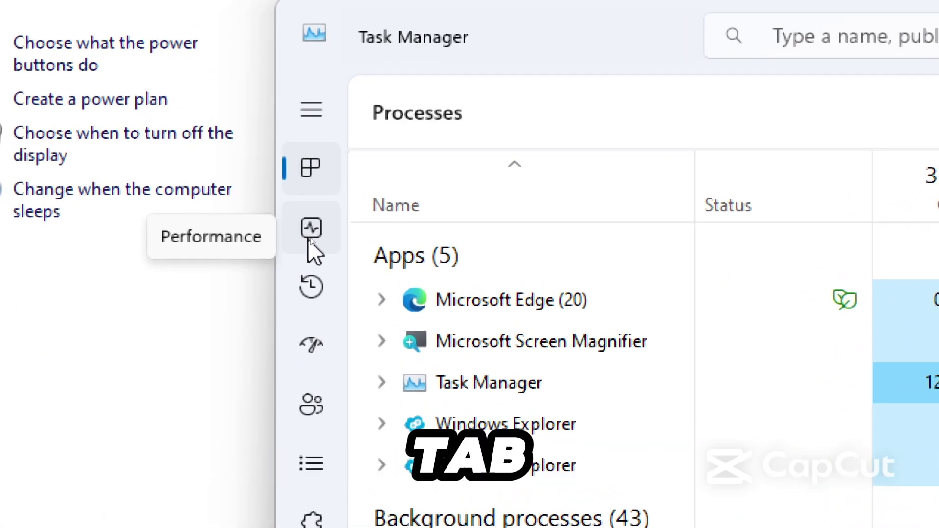
{"action": "left_click", "coordinate": [309, 238]}
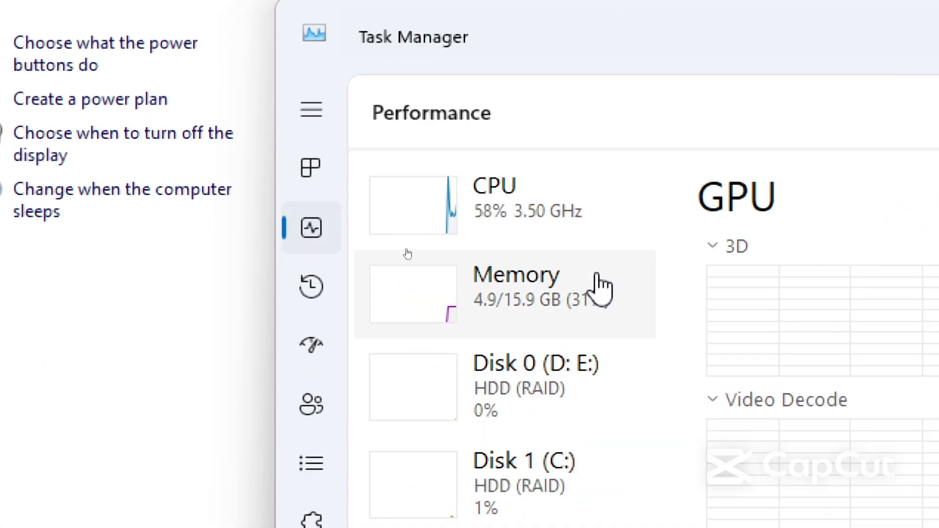